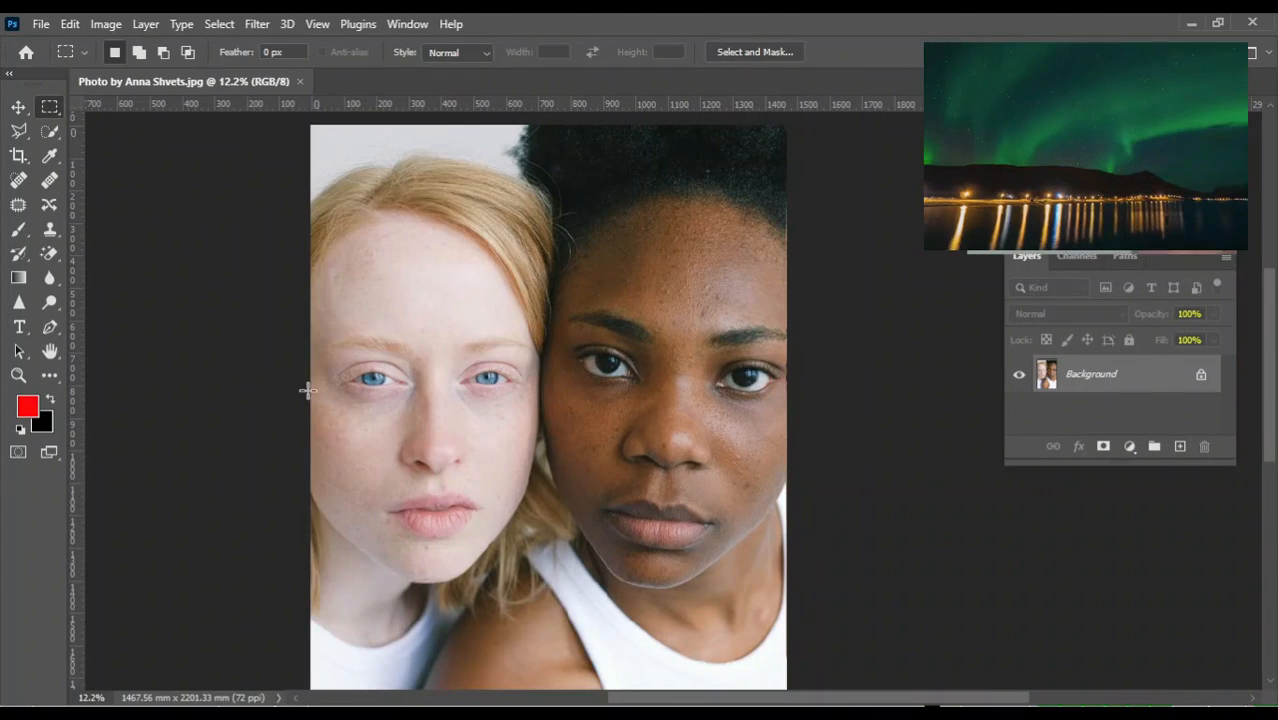
# Step: Draw a rough freehand Patch tool selection over the right-hand woman's face, extending it from the forehead down past the mouth
pyautogui.click(49, 131)
pyautogui.scroll(5, 617, 371)
pyautogui.moveTo(793, 341); pyautogui.dragTo(634, 427)
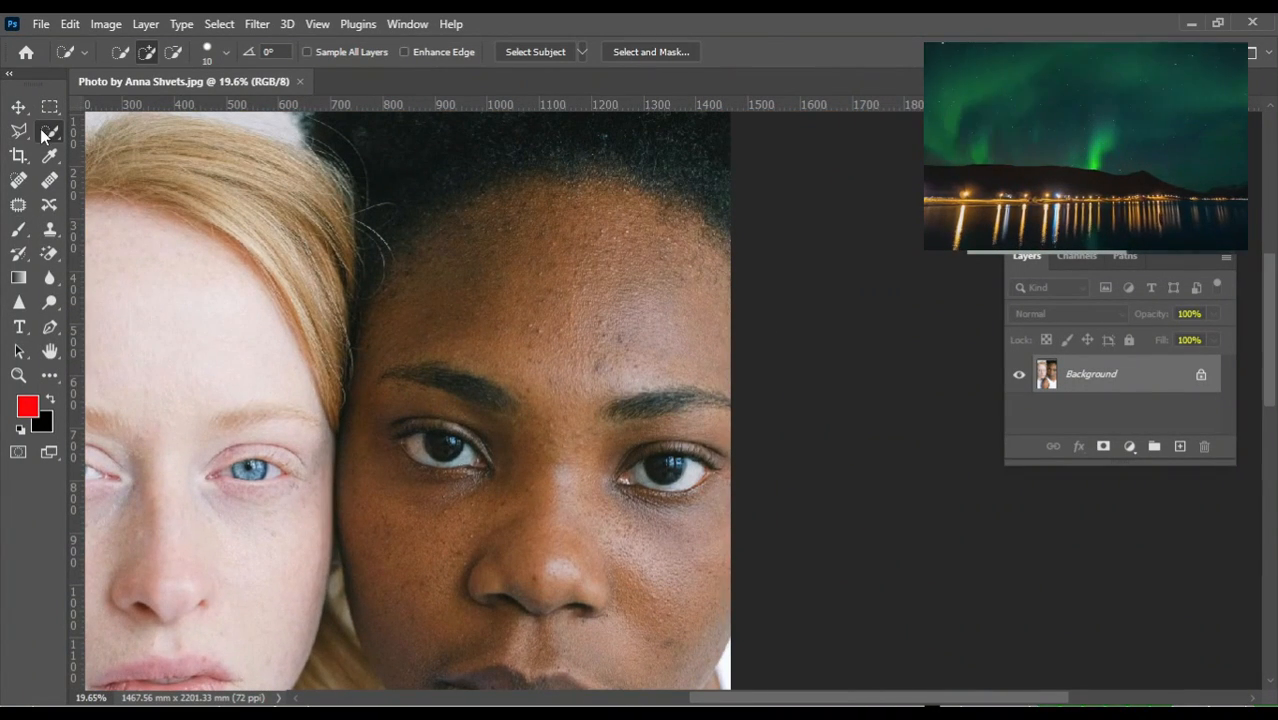
pyautogui.click(19, 206)
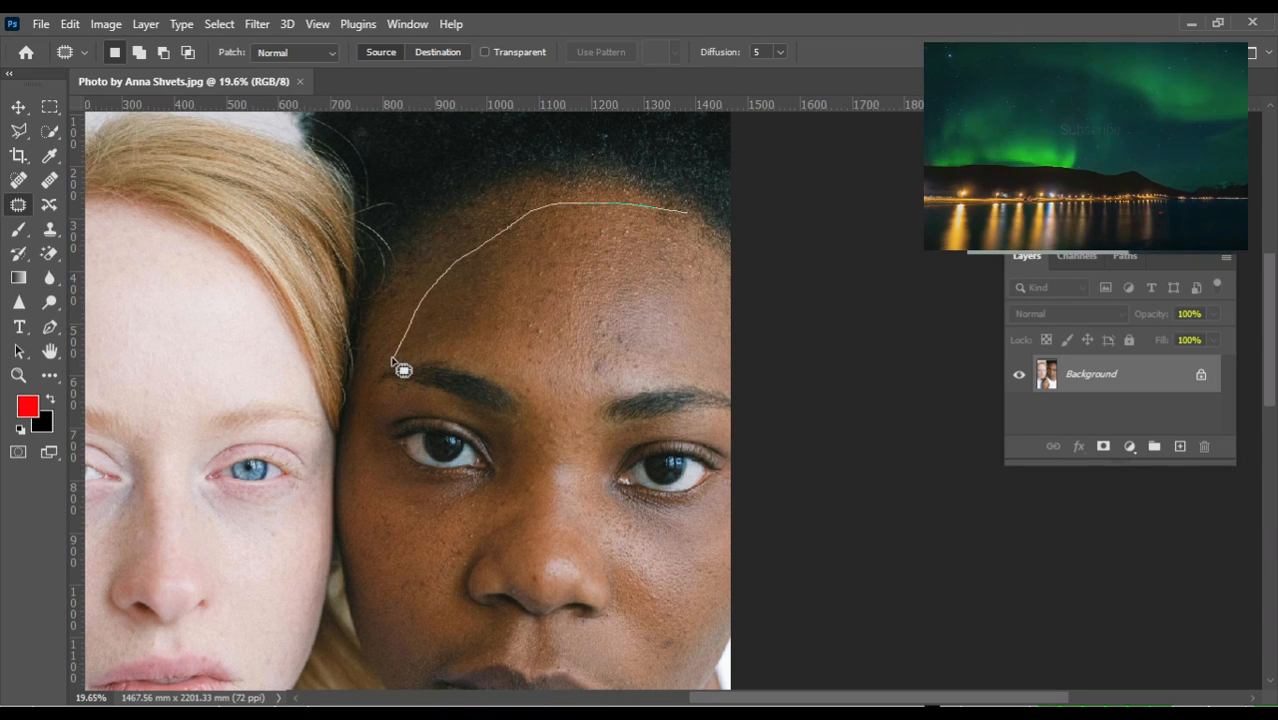
pyautogui.moveTo(737, 350); pyautogui.dragTo(742, 288)
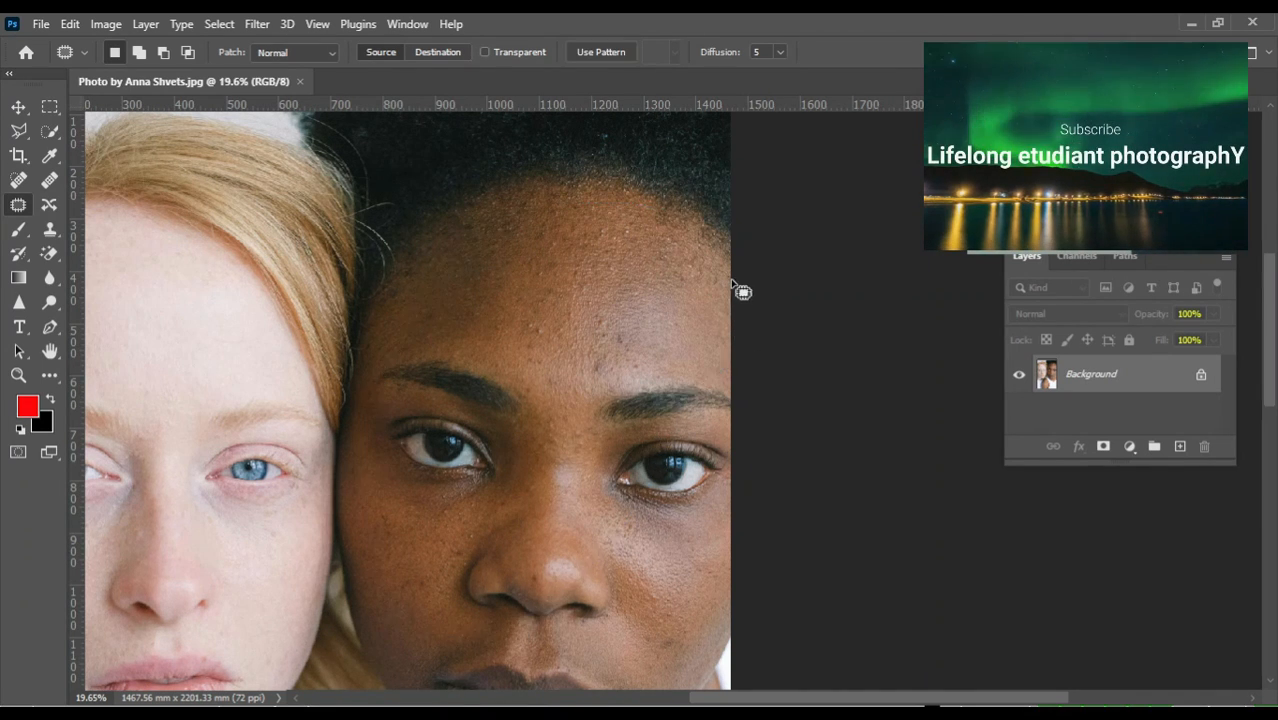
pyautogui.moveTo(673, 542); pyautogui.dragTo(622, 322)
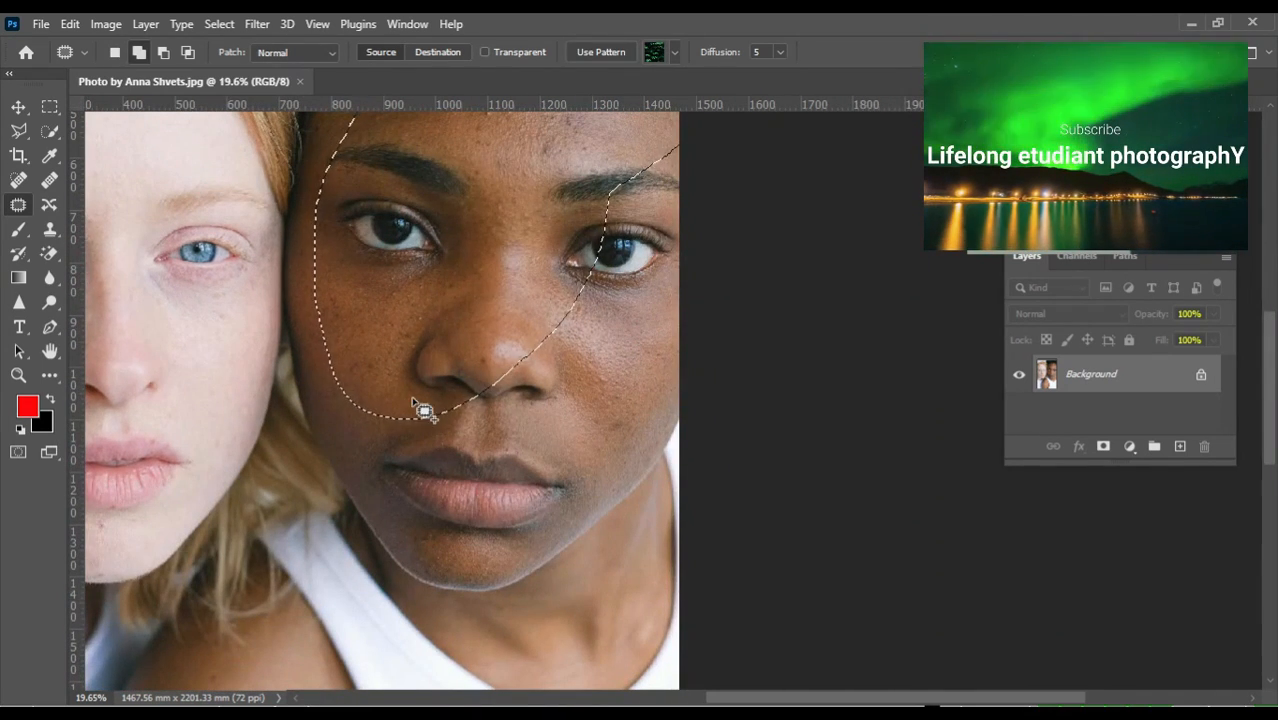
pyautogui.moveTo(412, 400)
pyautogui.mouseDown()
pyautogui.moveTo(435, 465)
pyautogui.moveTo(573, 608)
pyautogui.mouseUp()
pyautogui.moveTo(610, 316); pyautogui.dragTo(592, 252)
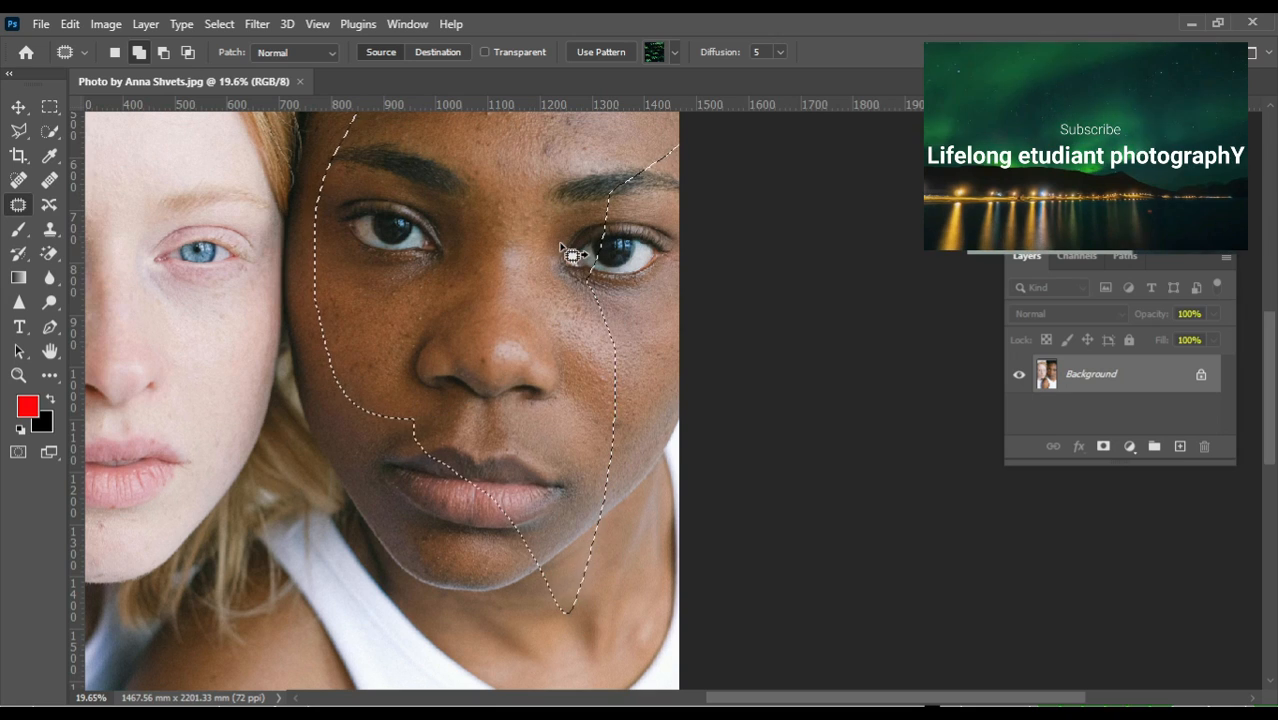
pyautogui.scroll(-2, 592, 260)
pyautogui.moveTo(586, 325); pyautogui.dragTo(613, 456)
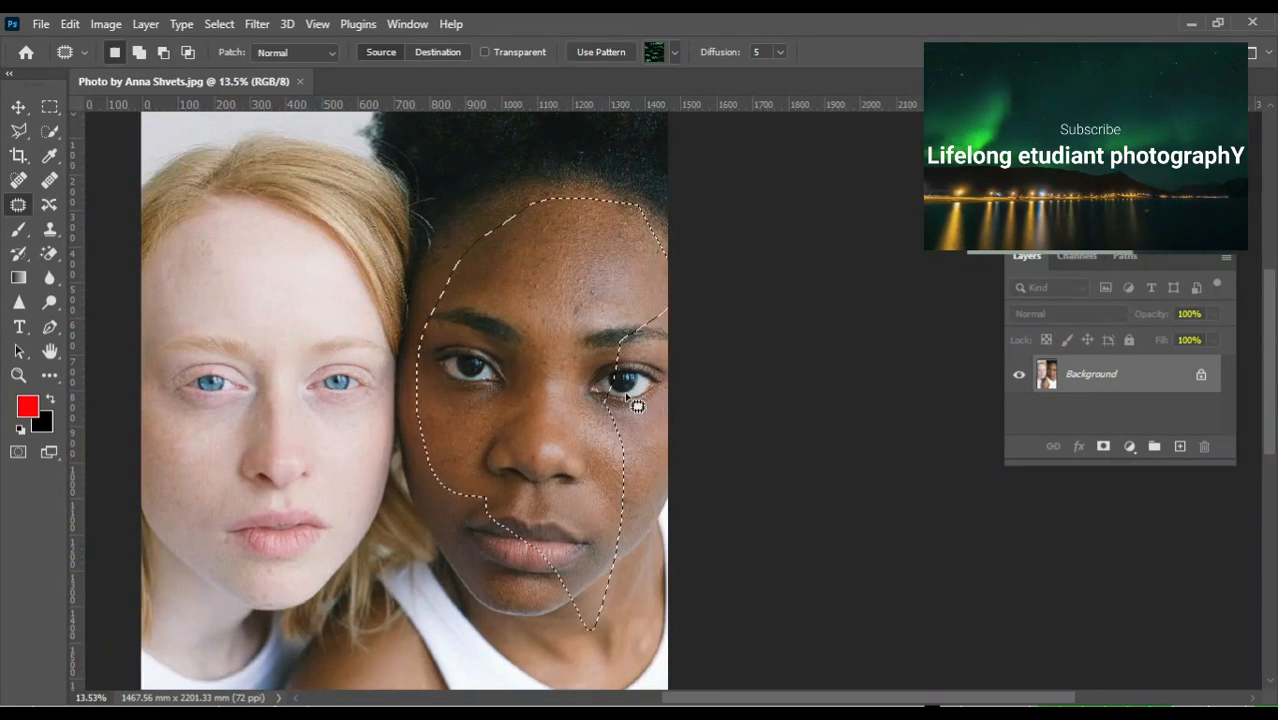
# Step: Add a white Solid Color fill layer from the face selection and set its blend mode to Soft Light
pyautogui.click(1130, 447)
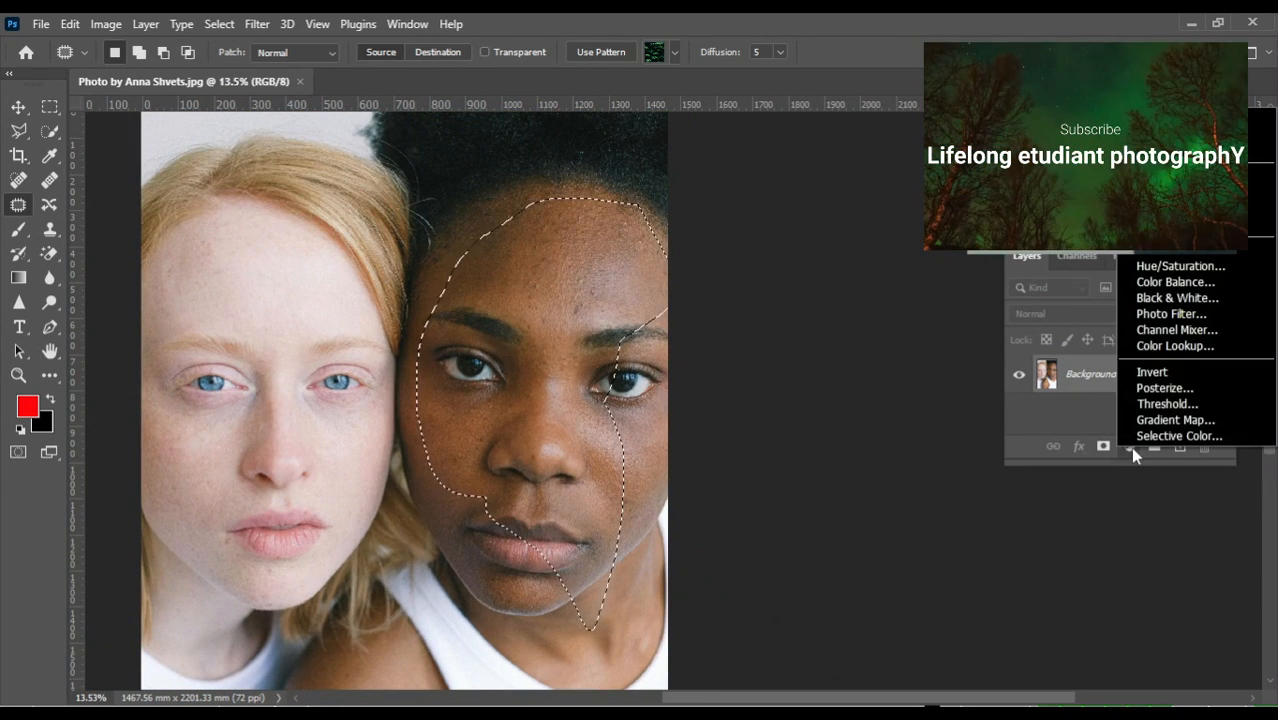
pyautogui.click(1166, 118)
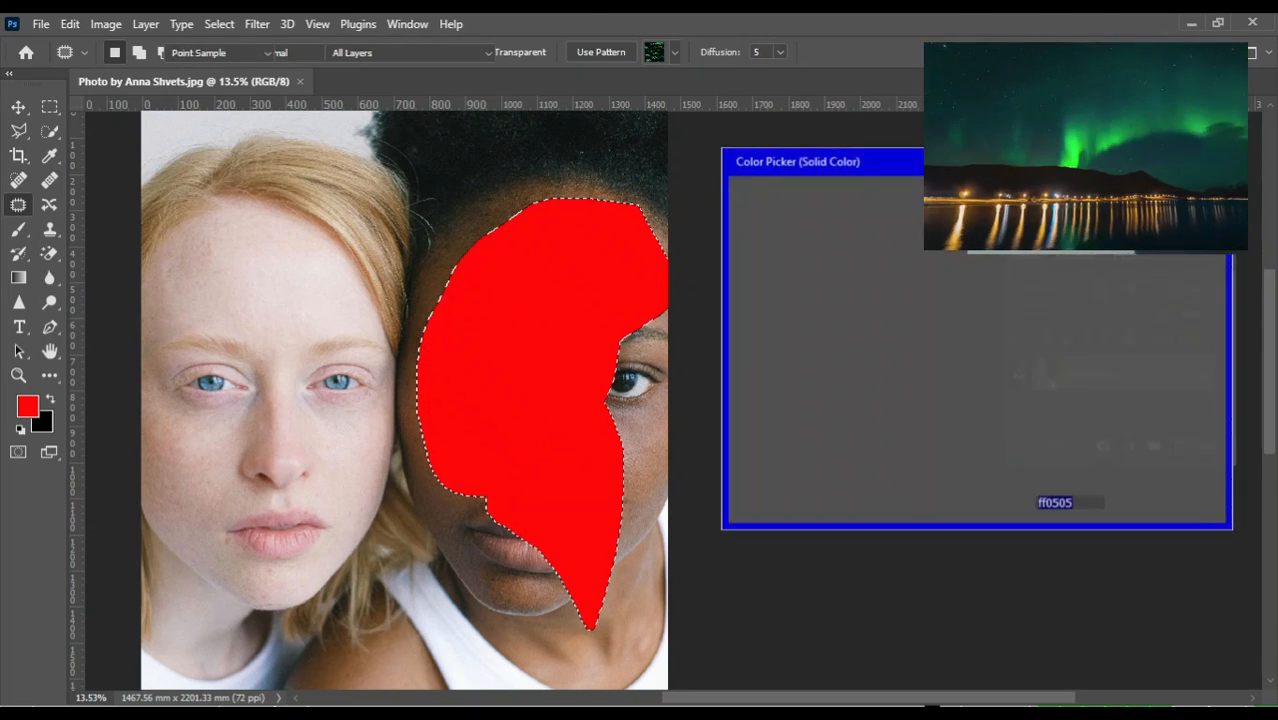
pyautogui.moveTo(748, 225); pyautogui.dragTo(739, 207)
pyautogui.press('Return')
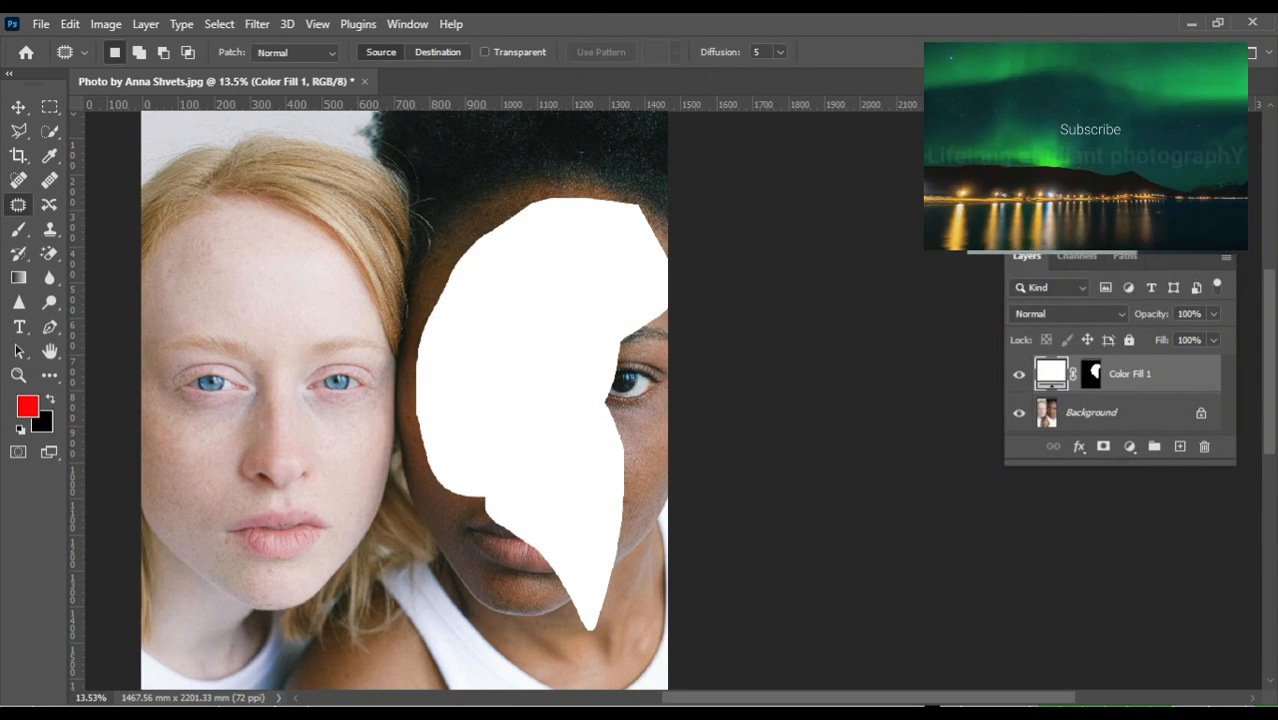
pyautogui.click(1100, 313)
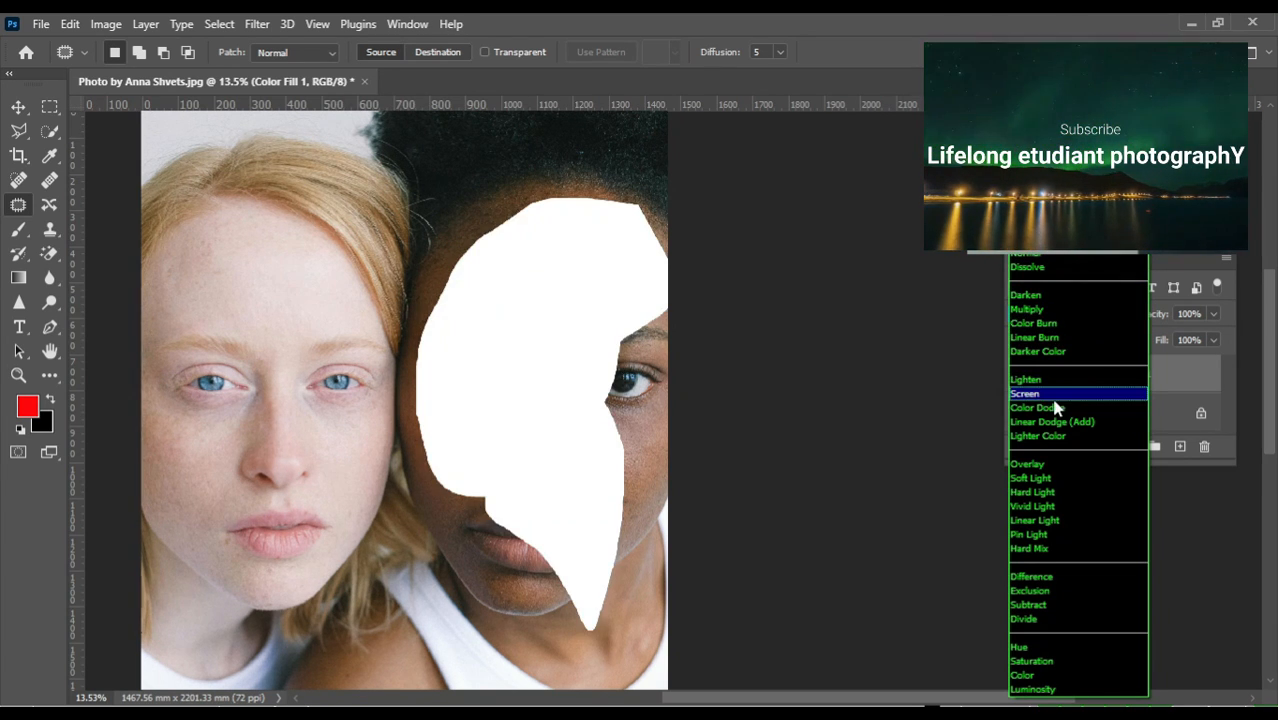
pyautogui.click(1053, 479)
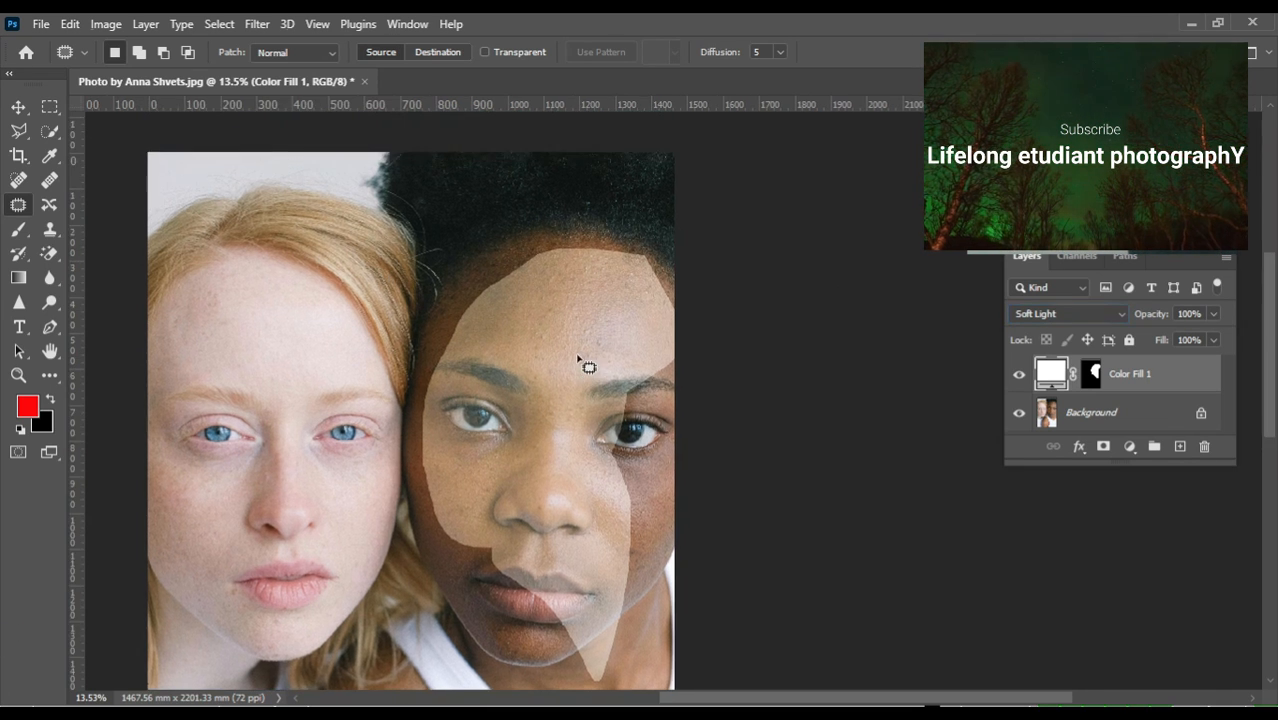
# Step: Target the fill layer's mask and brush white over the upper-left forehead of the right-hand woman to extend the lightened area
pyautogui.scroll(2, 587, 366)
pyautogui.press('b')
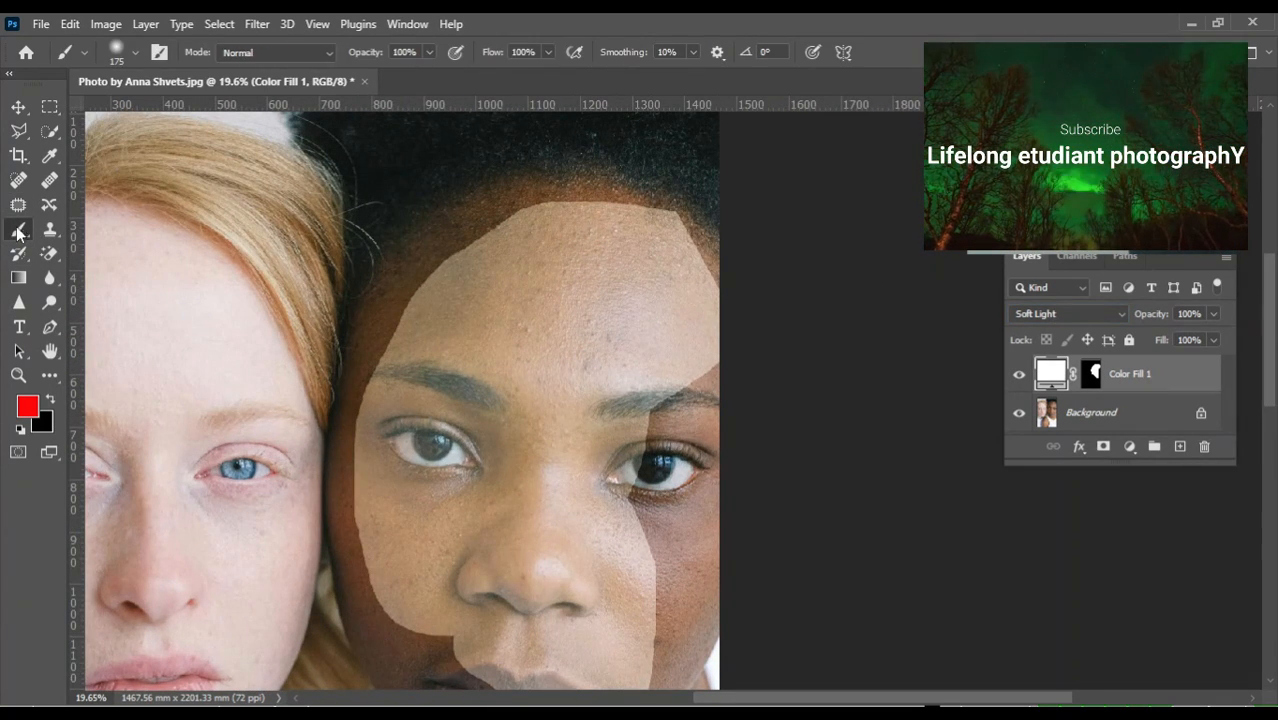
pyautogui.press('x')
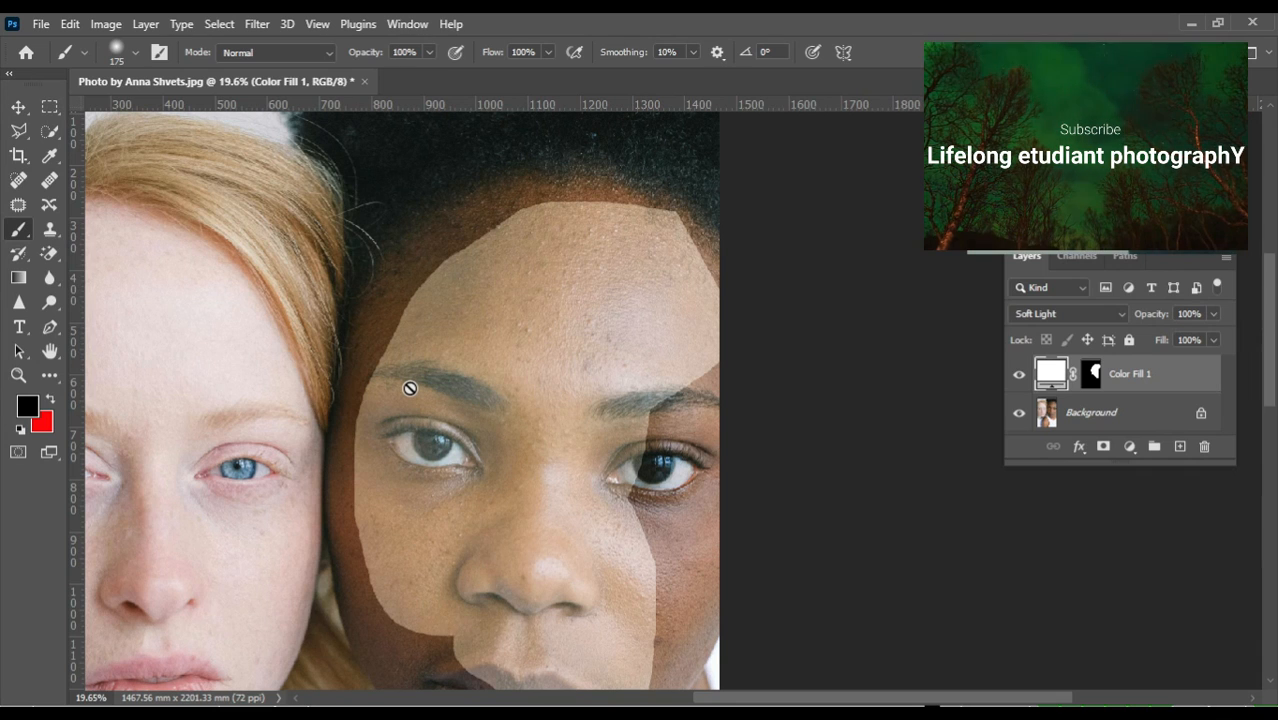
pyautogui.press('d')
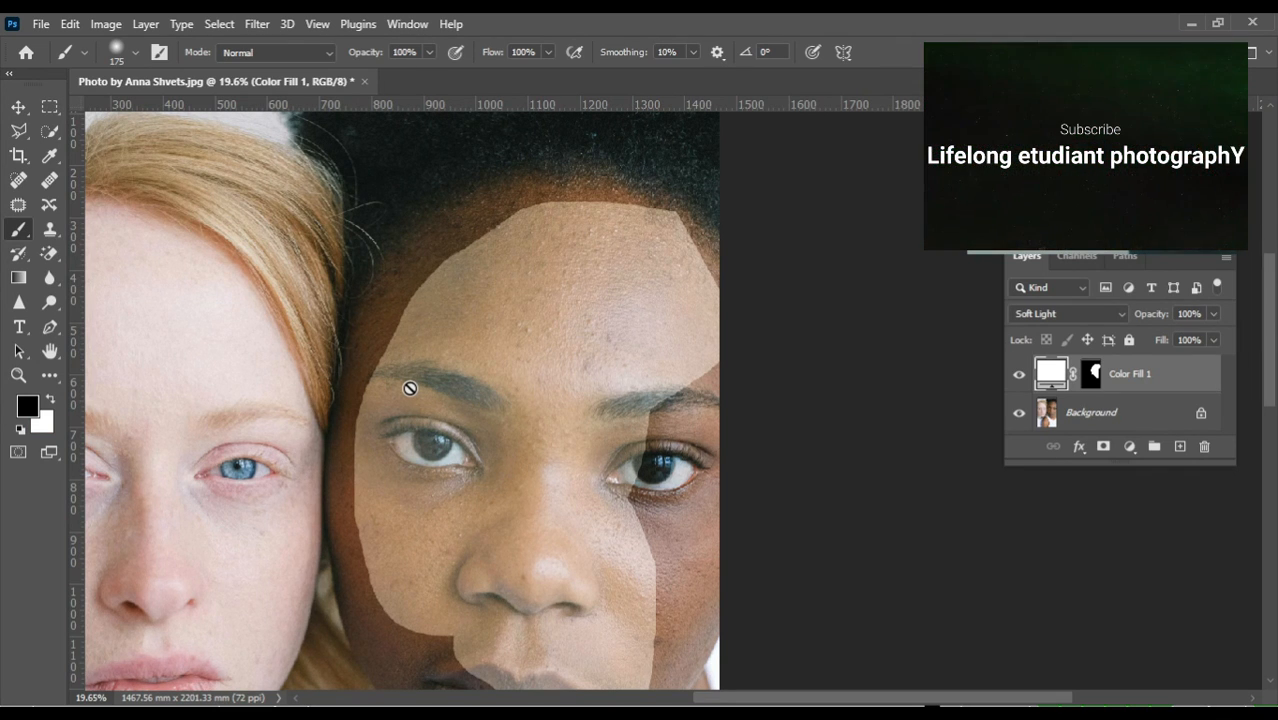
pyautogui.click(1090, 374)
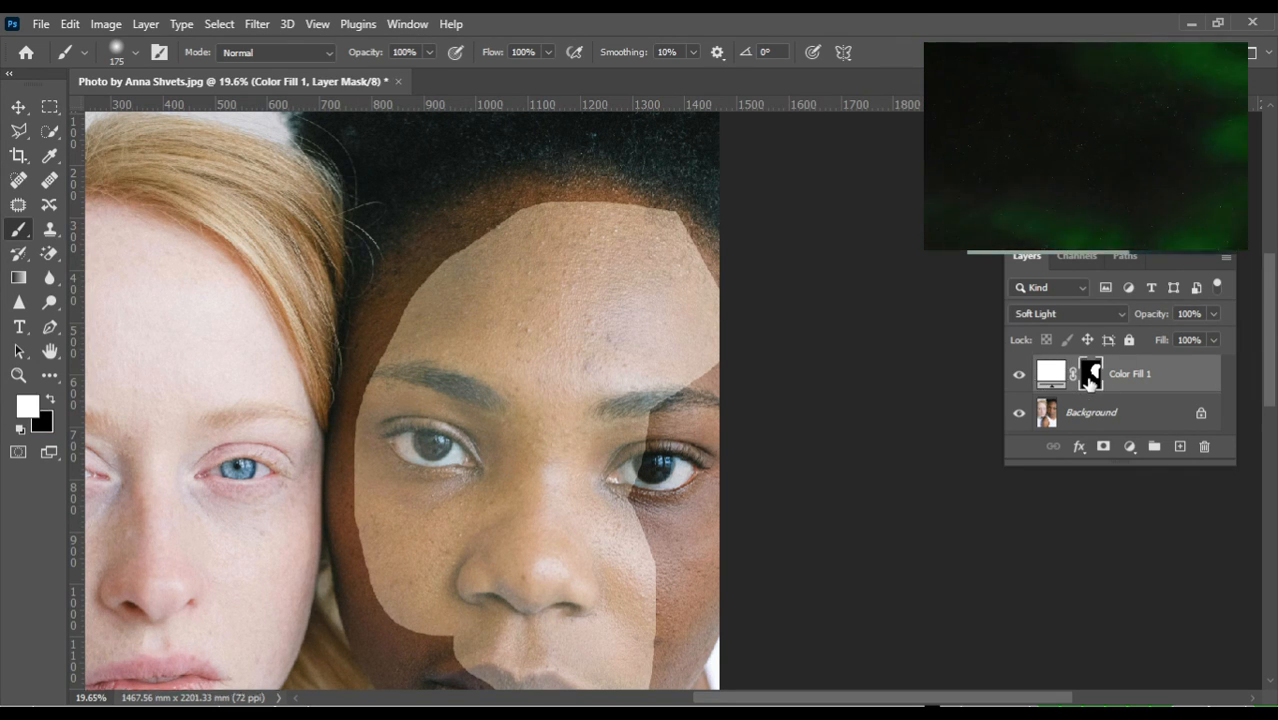
pyautogui.press('x')
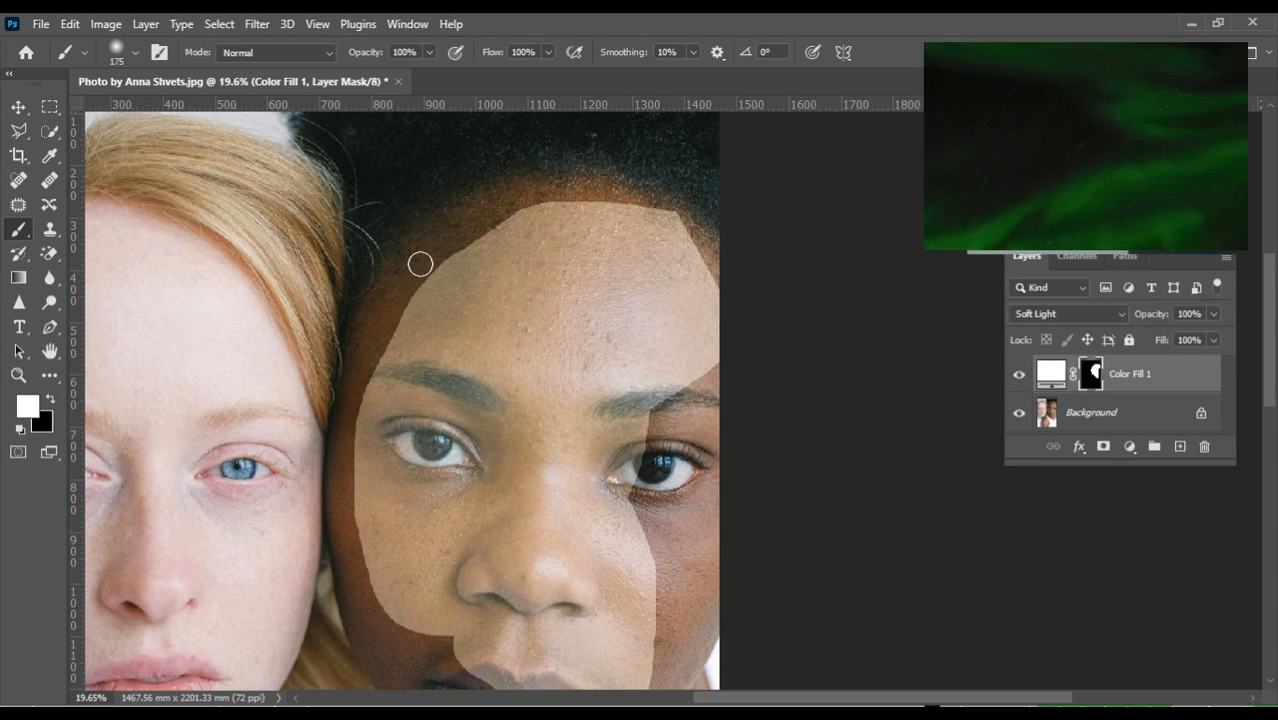
pyautogui.moveTo(420, 262)
pyautogui.mouseDown()
pyautogui.moveTo(405, 301)
pyautogui.moveTo(470, 225)
pyautogui.mouseUp()
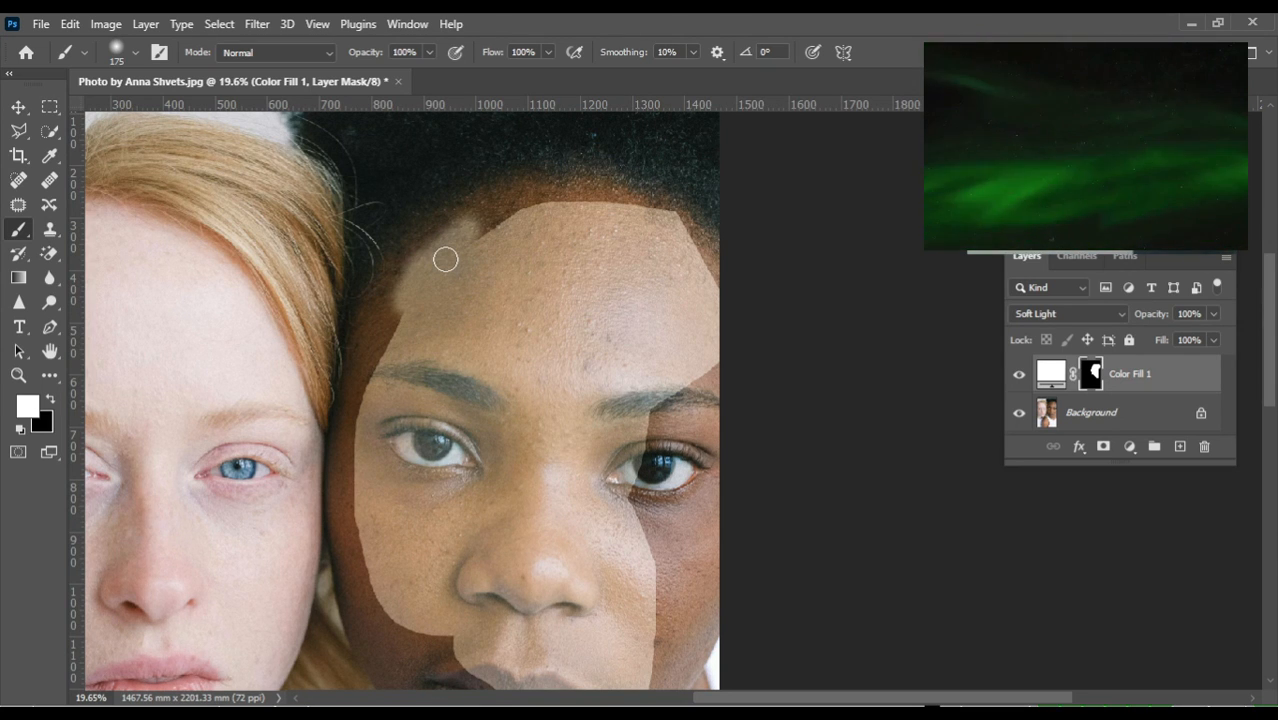
# Step: Enlarge the brush to 400 and paint the mask white along the woman's hairline and down her left-hand cheek
pyautogui.press(']')
pyautogui.press(']')
pyautogui.press(']')
pyautogui.press(']')
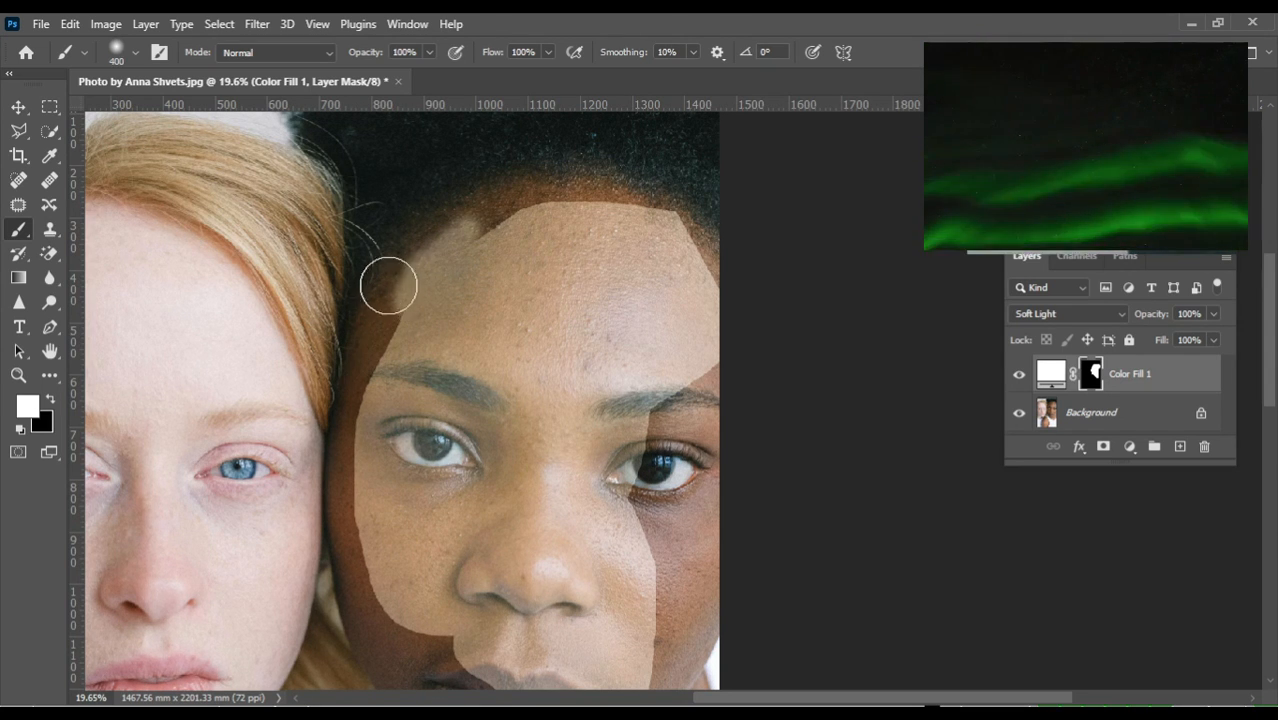
pyautogui.moveTo(478, 220)
pyautogui.mouseDown()
pyautogui.moveTo(597, 204)
pyautogui.moveTo(688, 238)
pyautogui.moveTo(728, 282)
pyautogui.moveTo(634, 247)
pyautogui.moveTo(485, 221)
pyautogui.moveTo(434, 241)
pyautogui.moveTo(377, 344)
pyautogui.moveTo(375, 316)
pyautogui.moveTo(359, 547)
pyautogui.moveTo(377, 597)
pyautogui.mouseUp()
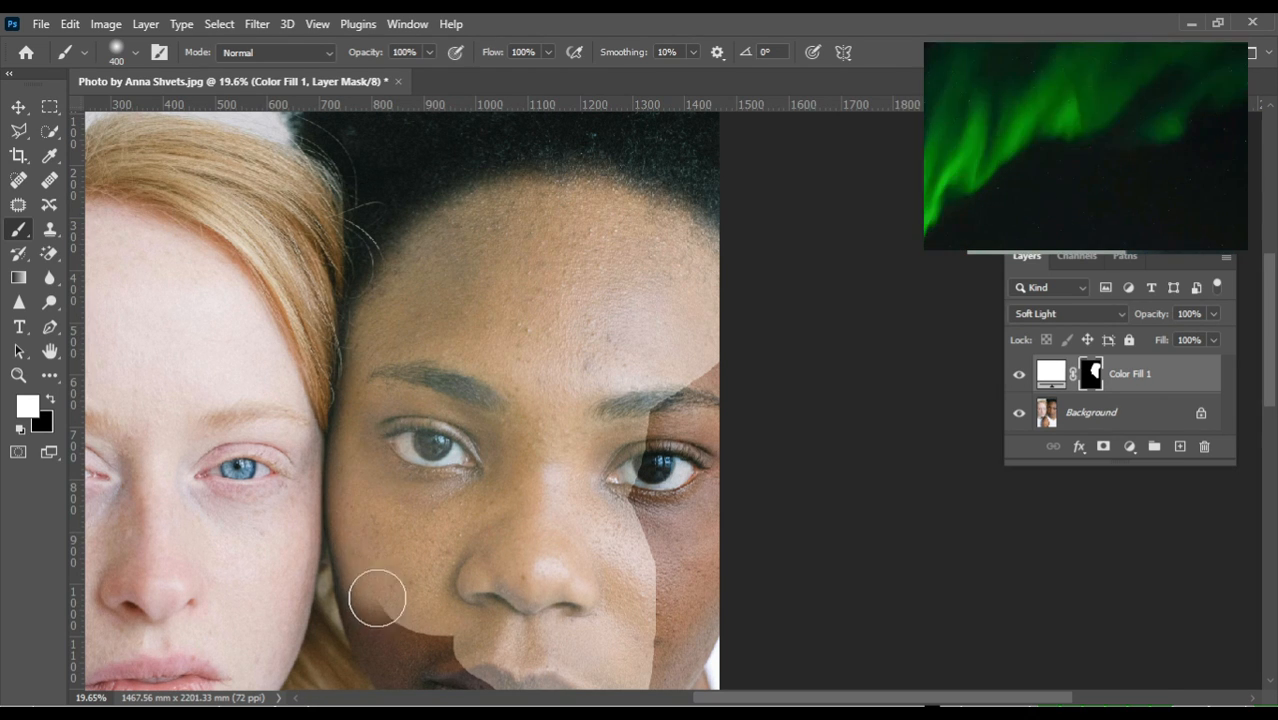
# Step: Paint the mask white over the remaining right side of her face, the lower cheek, mouth and chin
pyautogui.scroll(-2, 390, 368)
pyautogui.scroll(-1, 390, 368)
pyautogui.moveTo(697, 204)
pyautogui.mouseDown()
pyautogui.moveTo(684, 432)
pyautogui.moveTo(646, 253)
pyautogui.moveTo(652, 463)
pyautogui.moveTo(681, 419)
pyautogui.moveTo(646, 558)
pyautogui.moveTo(688, 492)
pyautogui.mouseUp()
pyautogui.scroll(-2, 599, 434)
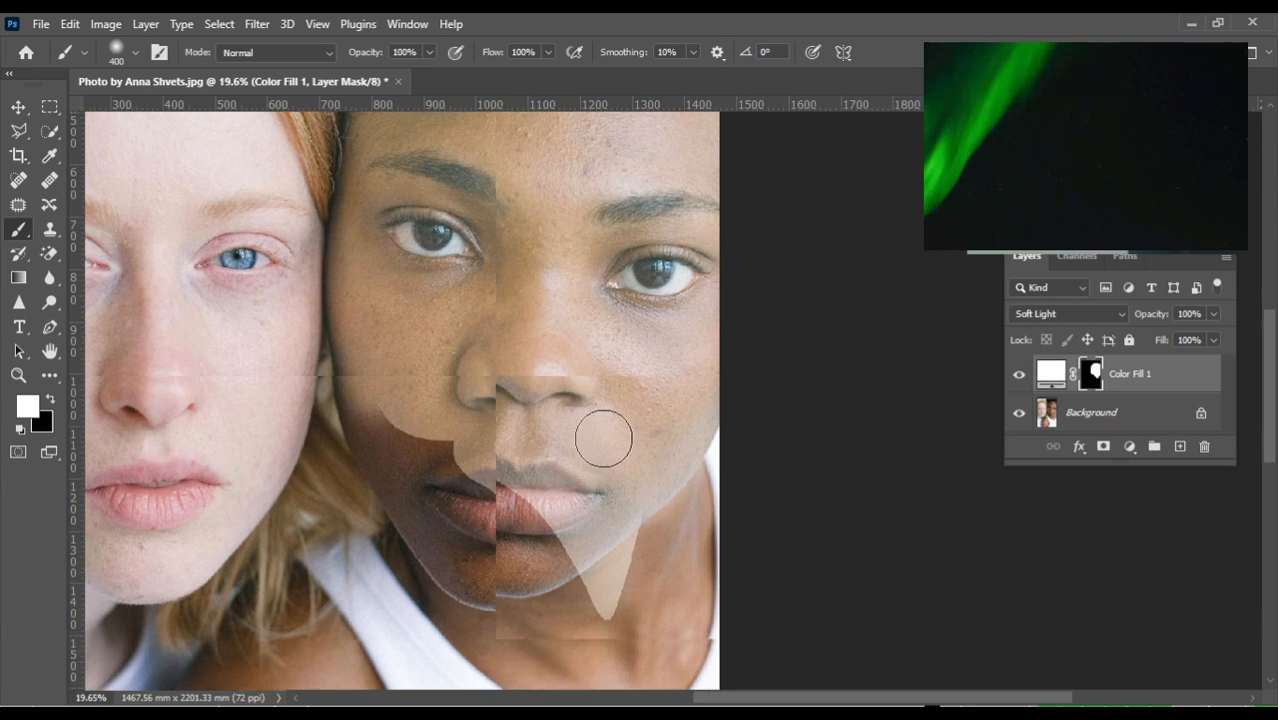
pyautogui.moveTo(371, 370)
pyautogui.mouseDown()
pyautogui.moveTo(396, 434)
pyautogui.moveTo(474, 538)
pyautogui.moveTo(558, 534)
pyautogui.moveTo(470, 505)
pyautogui.mouseUp()
pyautogui.moveTo(474, 456); pyautogui.dragTo(430, 434)
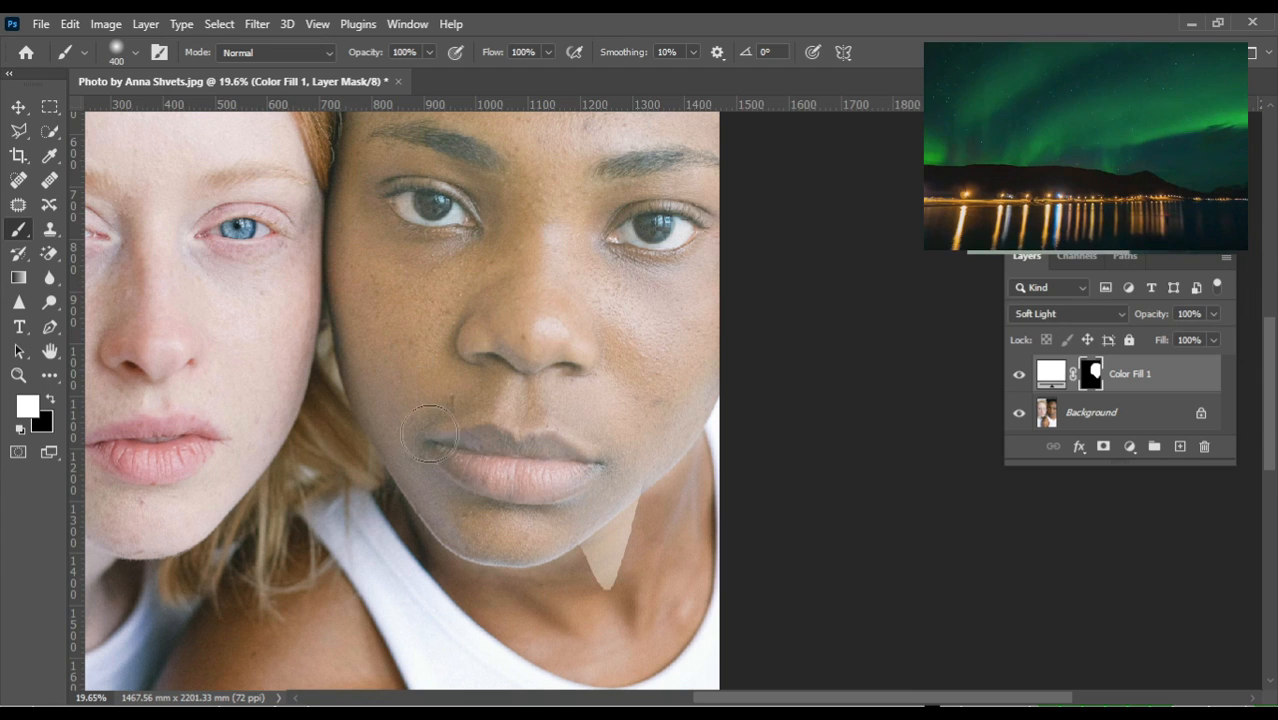
# Step: Paint the mask white over the right-hand woman's neck and upper chest, blending in the pointed leftover patch
pyautogui.scroll(-2, 476, 356)
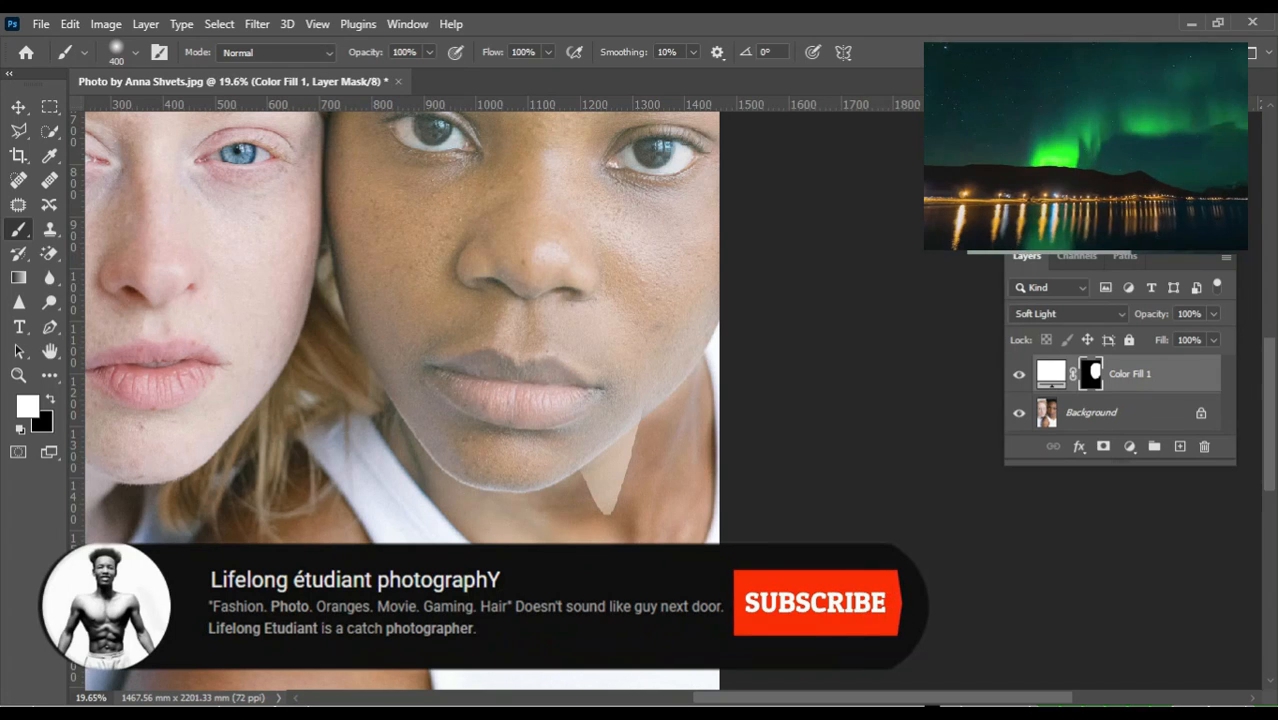
pyautogui.moveTo(679, 505)
pyautogui.mouseDown()
pyautogui.moveTo(682, 406)
pyautogui.moveTo(688, 481)
pyautogui.mouseUp()
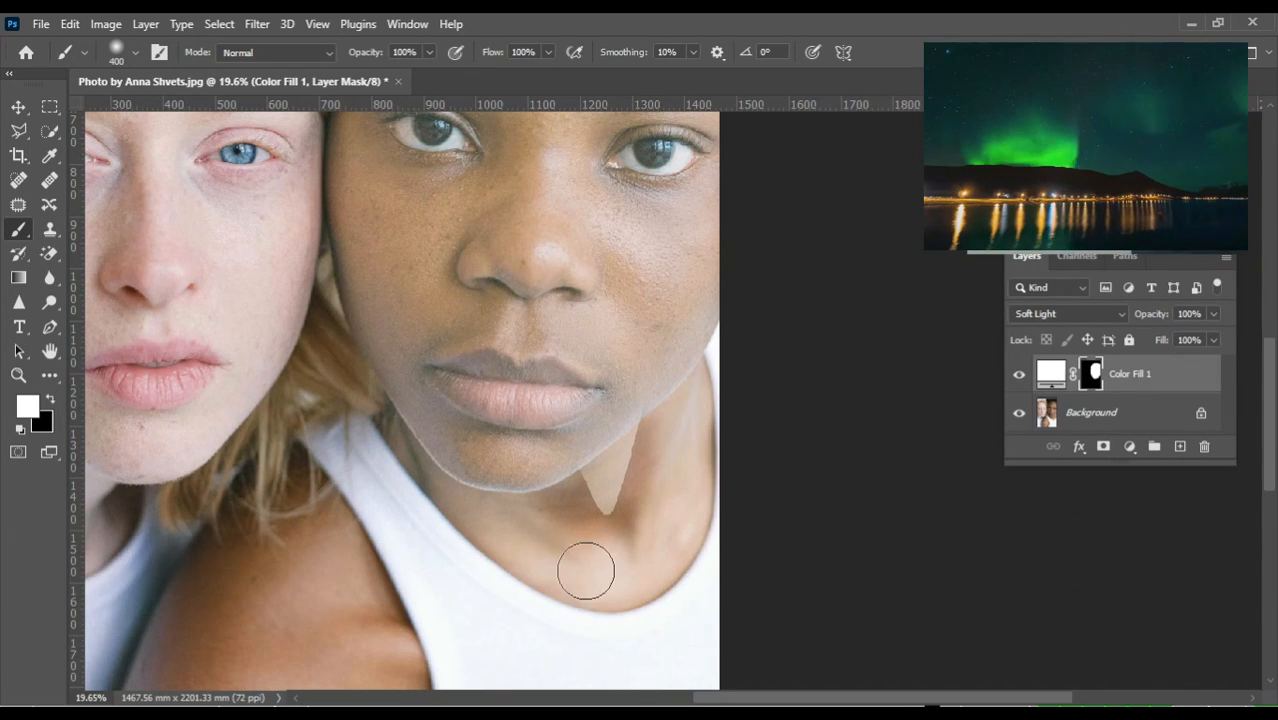
pyautogui.moveTo(586, 571); pyautogui.dragTo(606, 472)
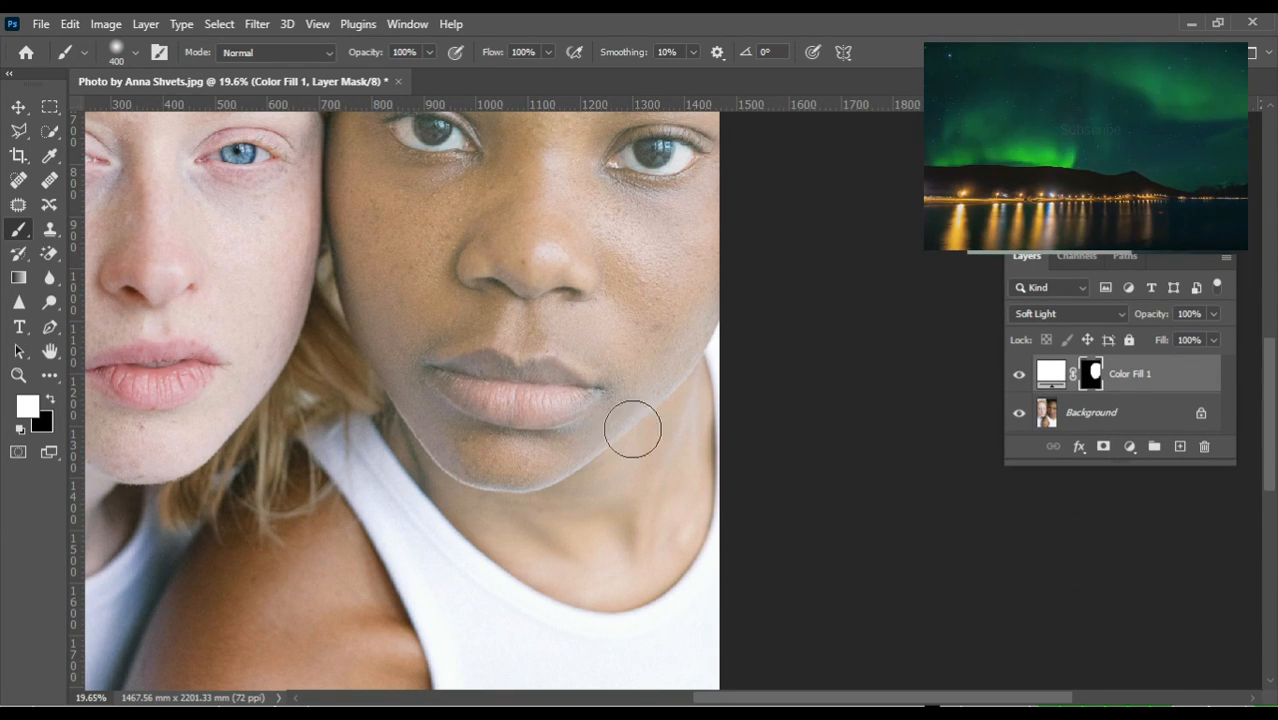
pyautogui.scroll(-3, 390, 362)
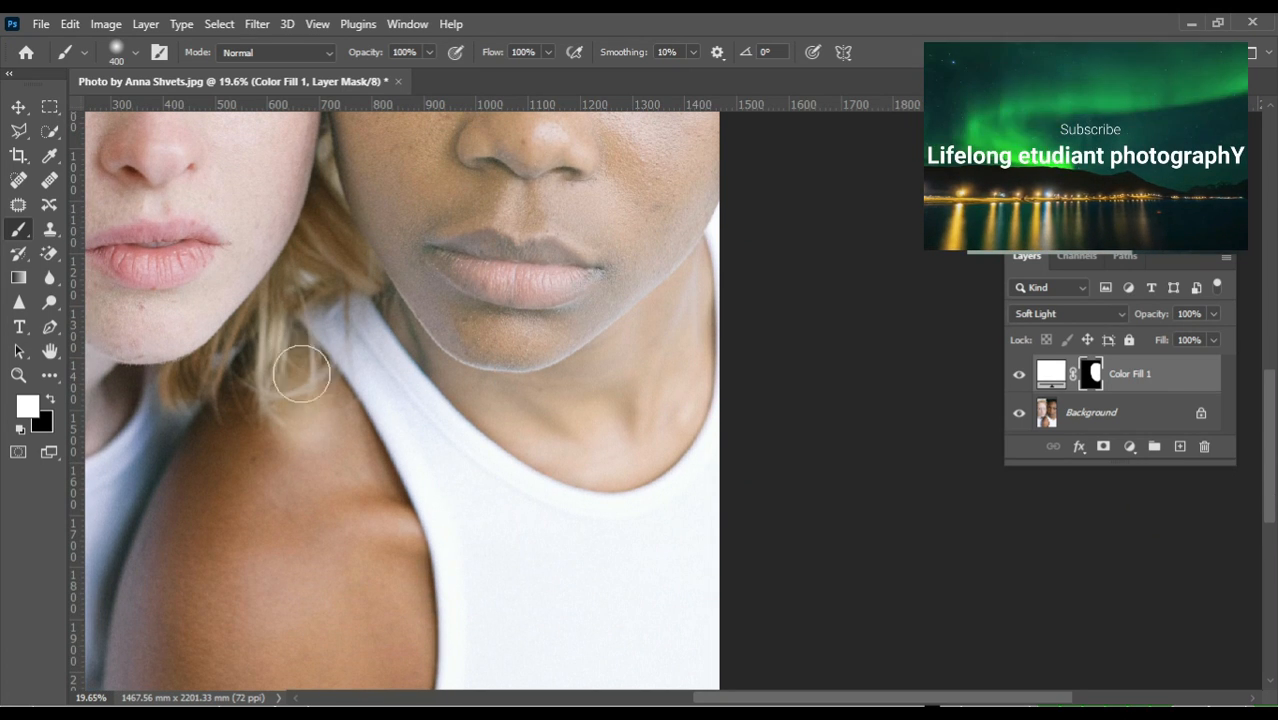
# Step: Paint the mask white over the right-hand woman's bare shoulder and arm down to the photo's lower edge
pyautogui.moveTo(301, 373)
pyautogui.mouseDown()
pyautogui.moveTo(336, 414)
pyautogui.moveTo(382, 523)
pyautogui.moveTo(398, 655)
pyautogui.moveTo(397, 509)
pyautogui.moveTo(362, 452)
pyautogui.moveTo(295, 395)
pyautogui.moveTo(232, 403)
pyautogui.moveTo(205, 441)
pyautogui.moveTo(142, 660)
pyautogui.moveTo(172, 465)
pyautogui.moveTo(141, 681)
pyautogui.moveTo(197, 430)
pyautogui.moveTo(246, 352)
pyautogui.moveTo(222, 630)
pyautogui.moveTo(209, 435)
pyautogui.moveTo(185, 638)
pyautogui.mouseUp()
pyautogui.moveTo(293, 341)
pyautogui.mouseDown()
pyautogui.moveTo(294, 647)
pyautogui.moveTo(296, 397)
pyautogui.moveTo(338, 461)
pyautogui.moveTo(365, 611)
pyautogui.moveTo(336, 380)
pyautogui.moveTo(245, 545)
pyautogui.moveTo(243, 610)
pyautogui.mouseUp()
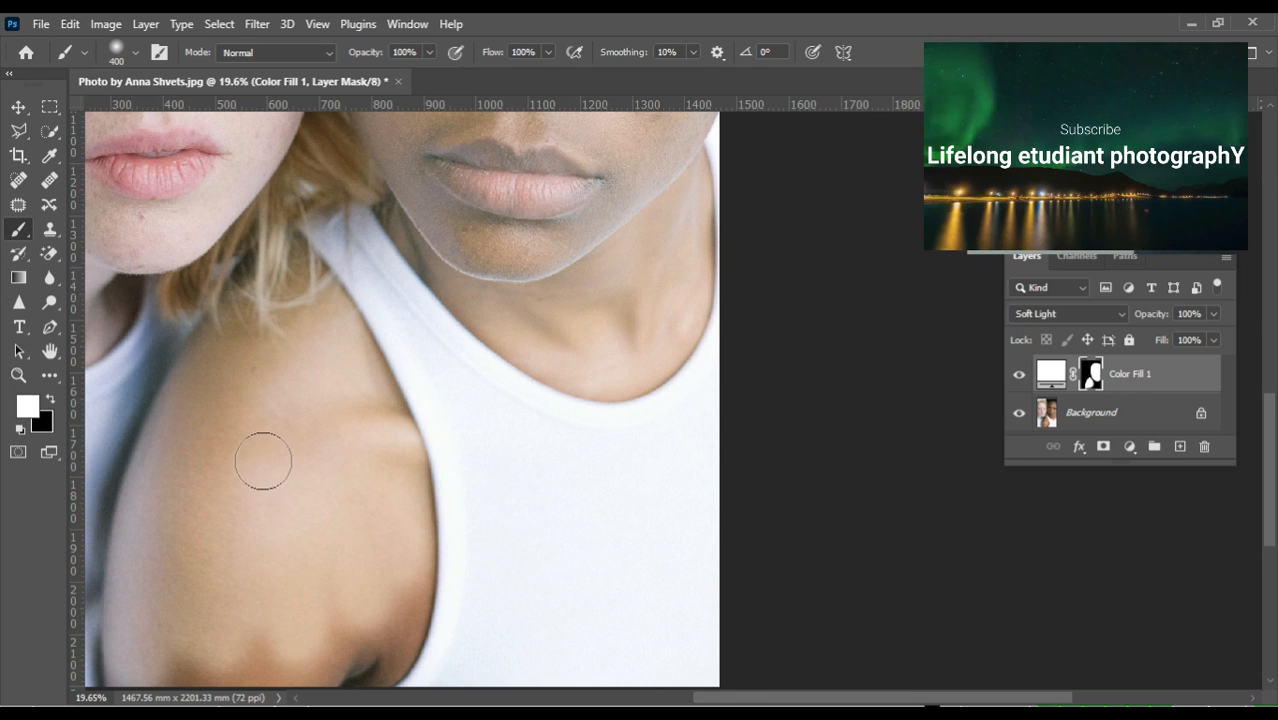
pyautogui.scroll(-3, 283, 378)
pyautogui.moveTo(240, 545); pyautogui.dragTo(343, 544)
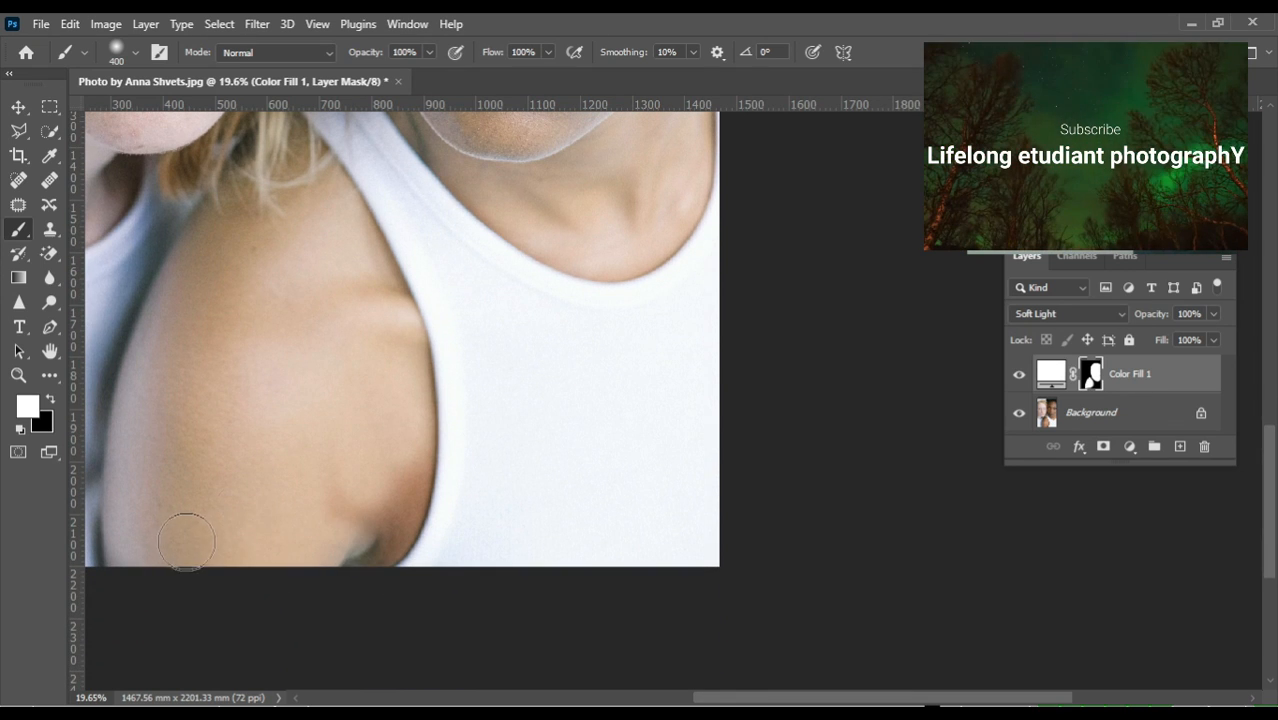
pyautogui.moveTo(186, 542)
pyautogui.mouseDown()
pyautogui.moveTo(272, 532)
pyautogui.moveTo(381, 486)
pyautogui.moveTo(403, 462)
pyautogui.moveTo(384, 524)
pyautogui.moveTo(349, 564)
pyautogui.moveTo(386, 484)
pyautogui.moveTo(367, 543)
pyautogui.mouseUp()
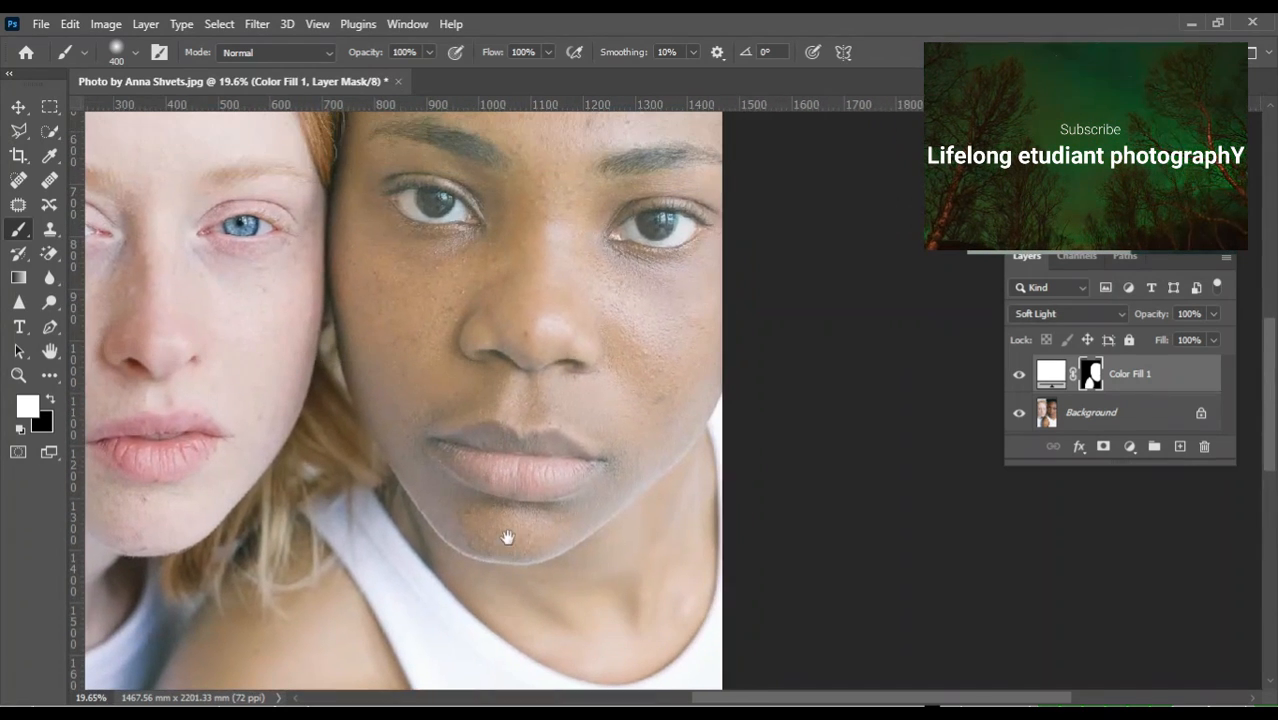
# Step: Reduce the brush to 150 and paint the mask white along the left edge of her face, from beside the eye to the jaw
pyautogui.moveTo(508, 538); pyautogui.dragTo(508, 545)
pyautogui.moveTo(371, 308); pyautogui.dragTo(399, 350)
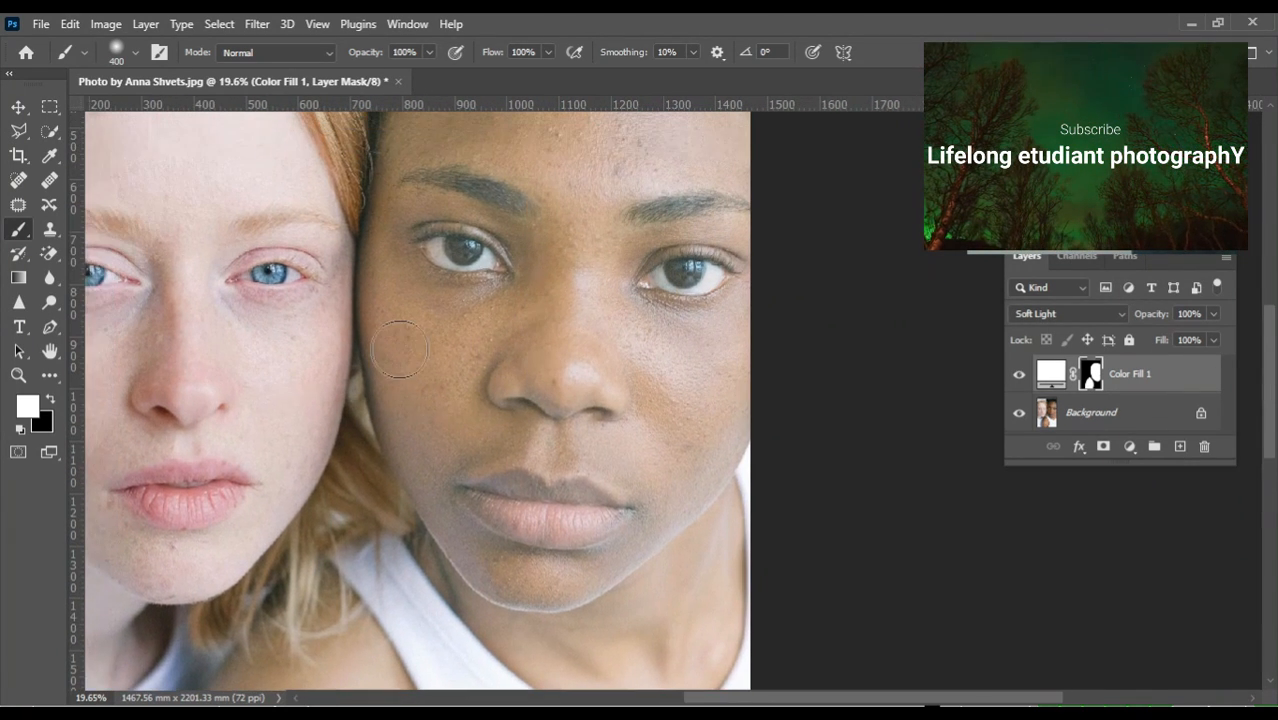
pyautogui.scroll(3, 400, 441)
pyautogui.scroll(3, 400, 440)
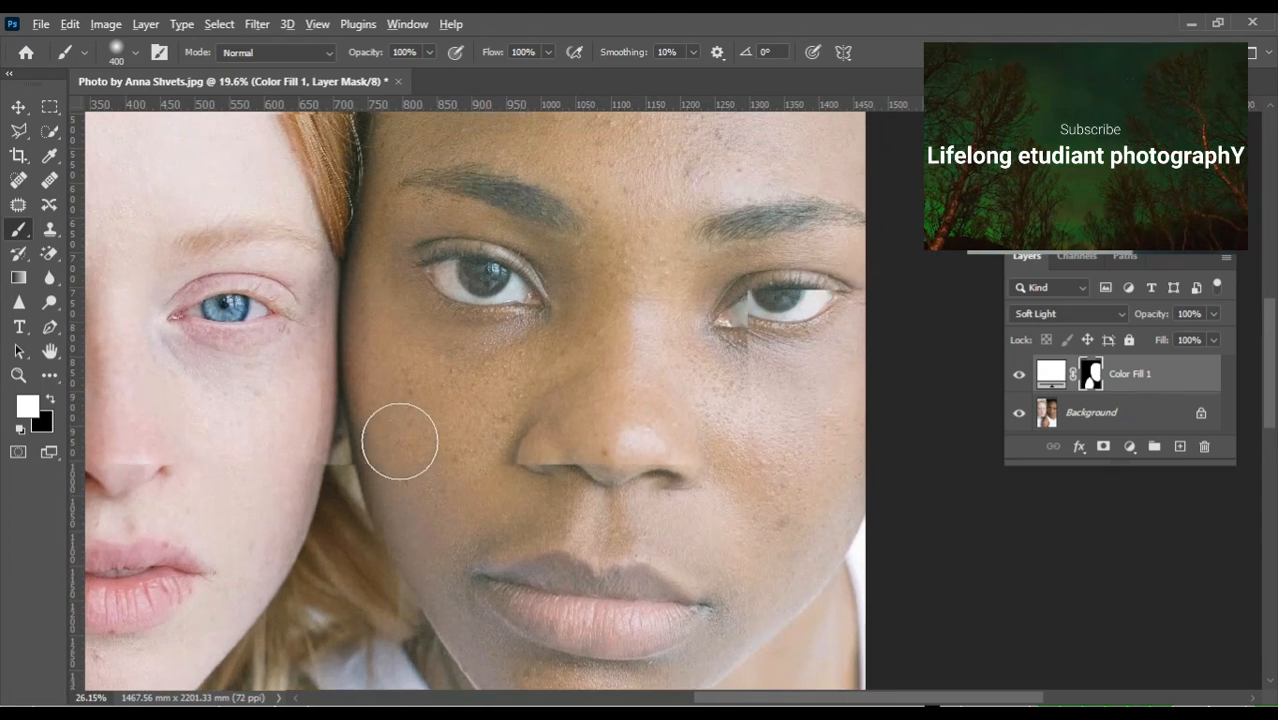
pyautogui.press('[')
pyautogui.press('[')
pyautogui.press('[')
pyautogui.press('[')
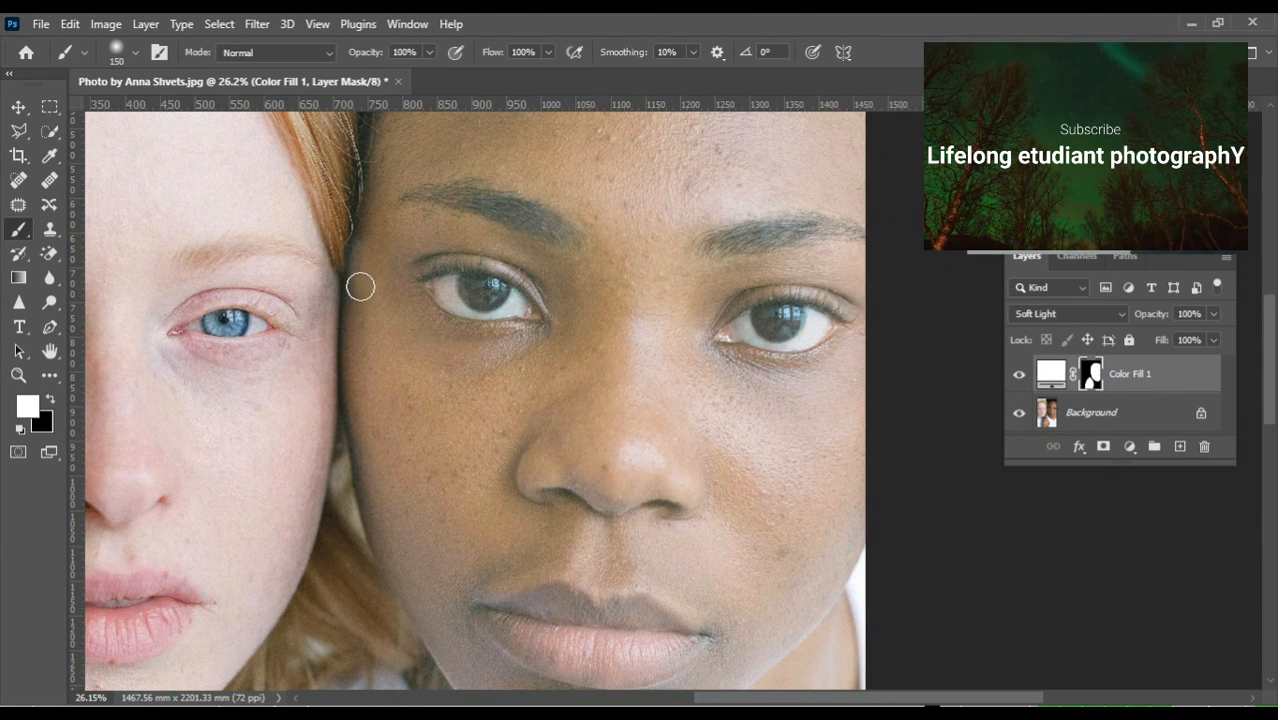
pyautogui.moveTo(360, 287); pyautogui.dragTo(360, 353)
pyautogui.moveTo(358, 414)
pyautogui.mouseDown()
pyautogui.moveTo(371, 512)
pyautogui.moveTo(413, 592)
pyautogui.mouseUp()
pyautogui.scroll(-3, 394, 445)
pyautogui.scroll(-1, 392, 437)
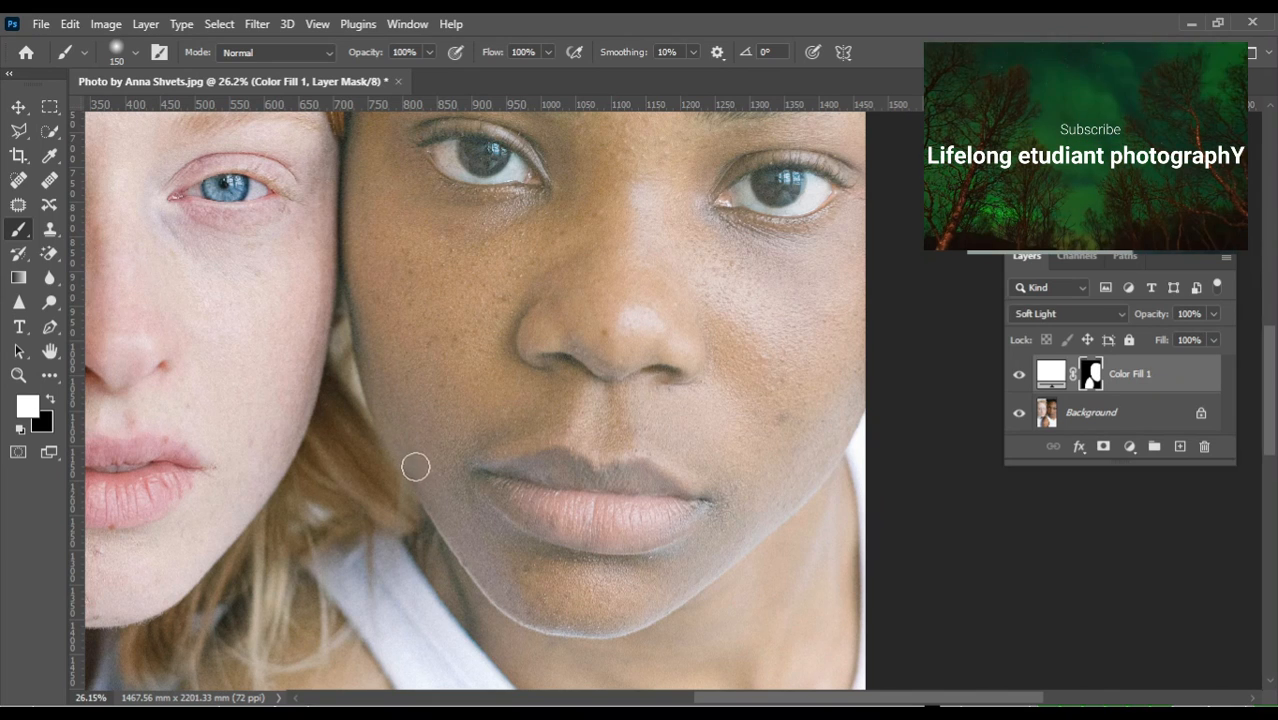
pyautogui.scroll(4, 483, 586)
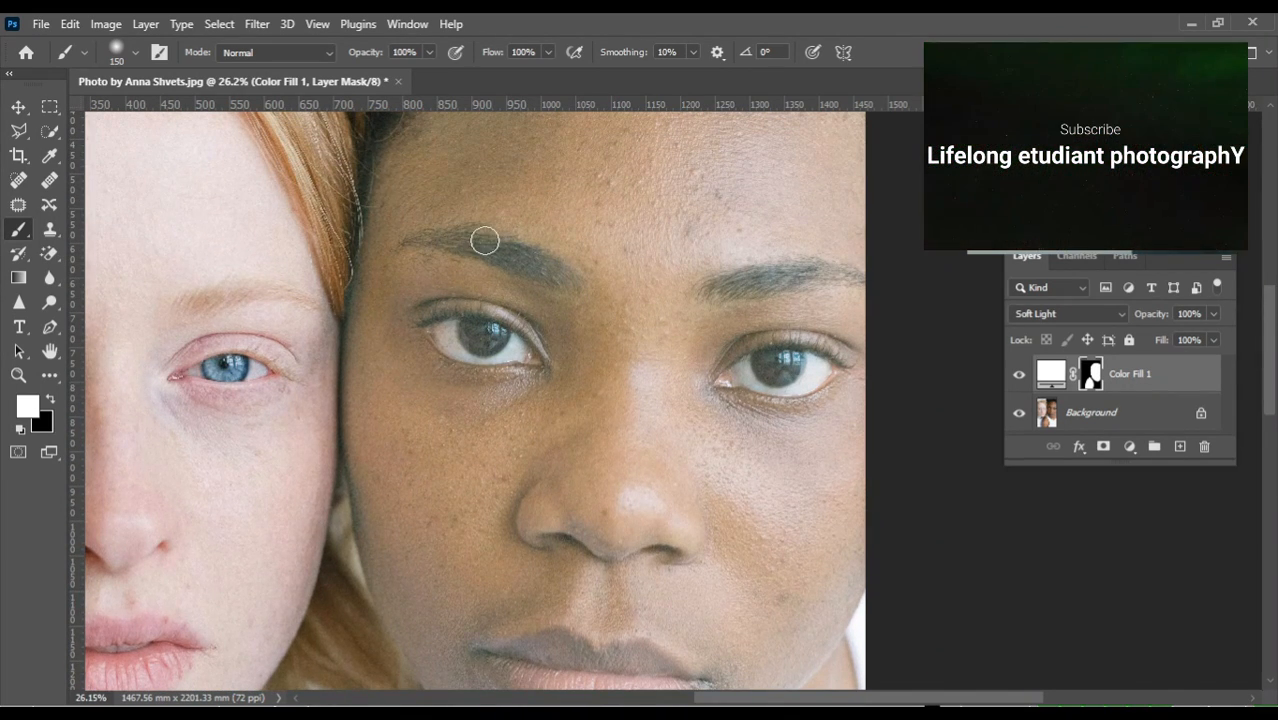
pyautogui.scroll(5, 470, 460)
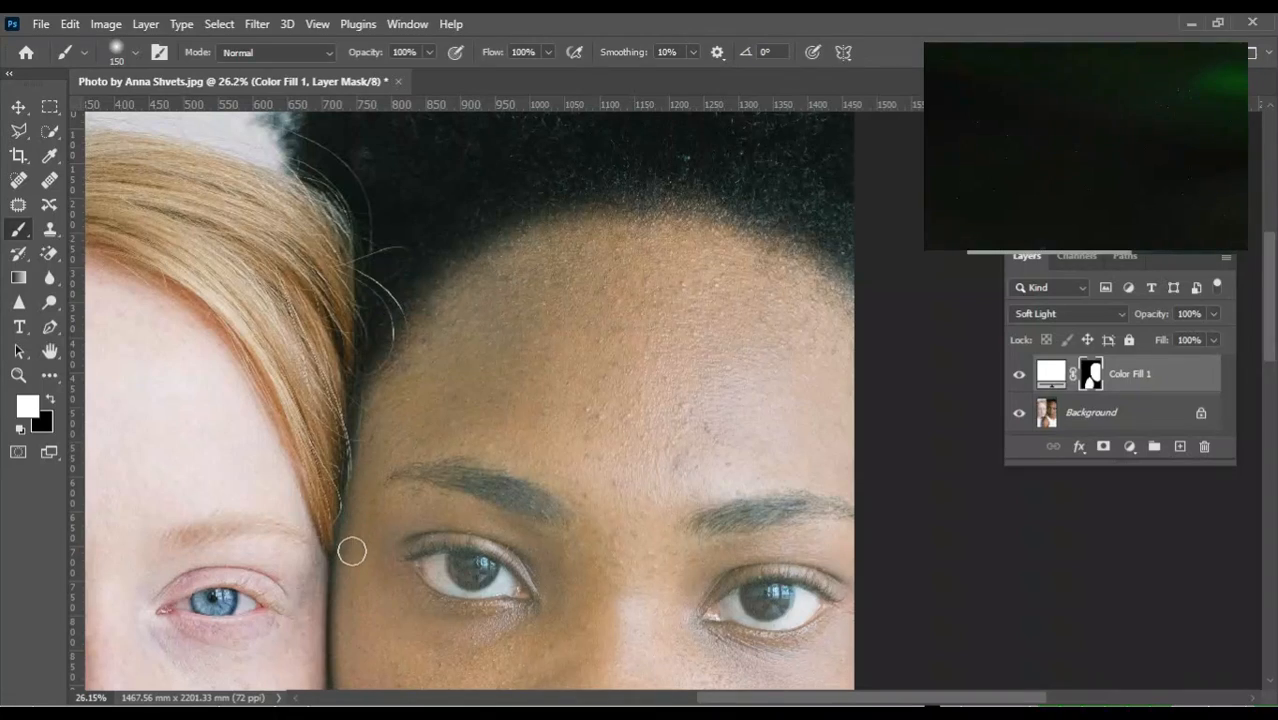
pyautogui.scroll(-4, 705, 380)
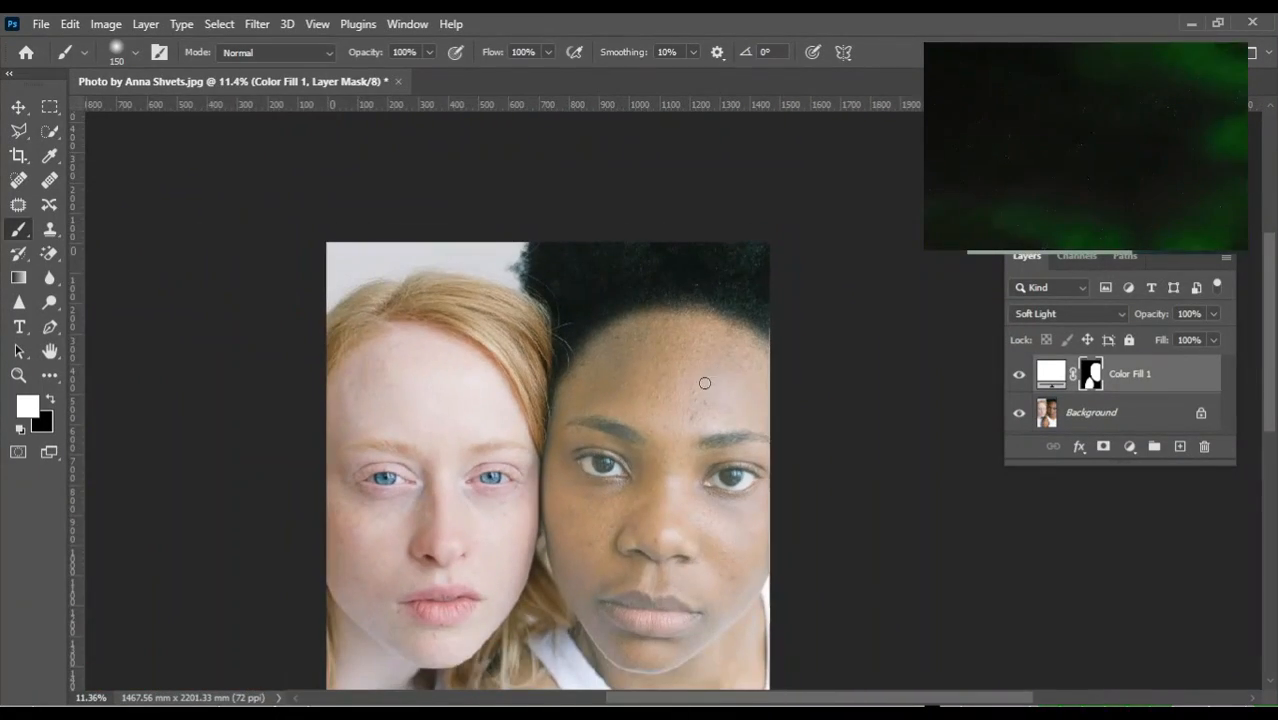
# Step: Set the brush to black at 54% opacity and paint the mask over the right-hand woman's left-side iris and eyebrow
pyautogui.moveTo(705, 380); pyautogui.dragTo(551, 283)
pyautogui.scroll(3, 392, 217)
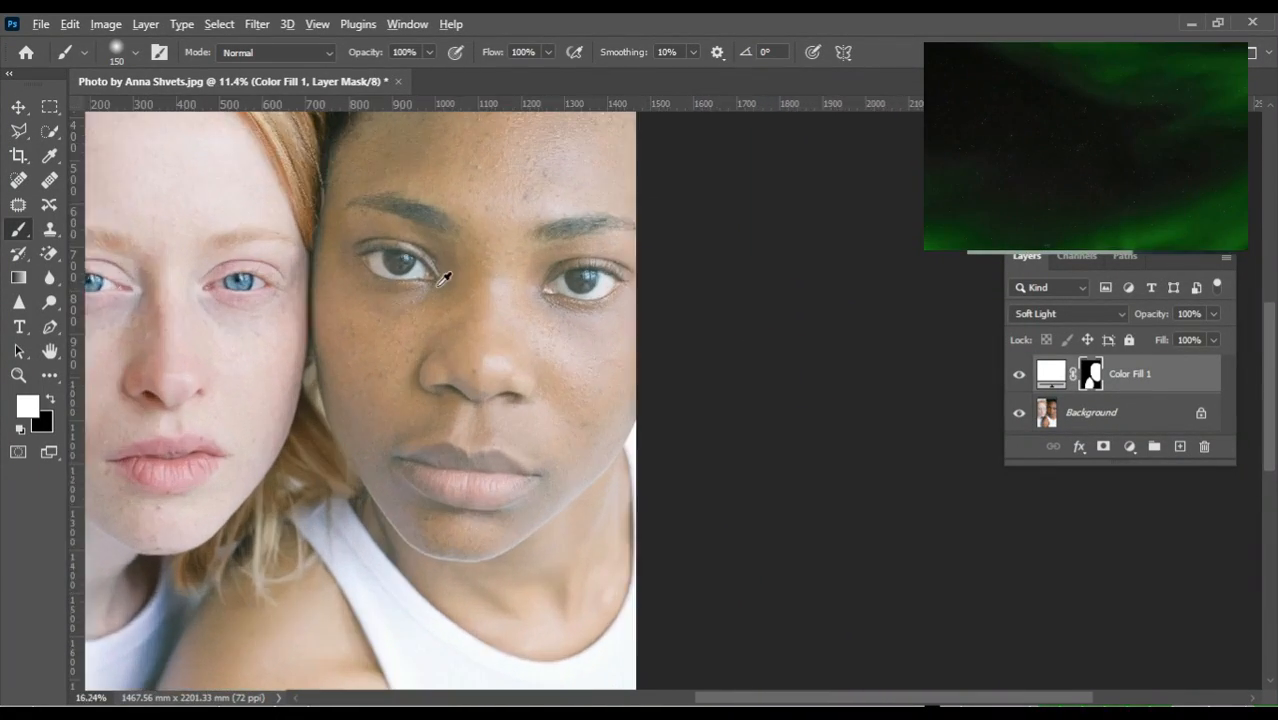
pyautogui.scroll(5, 392, 217)
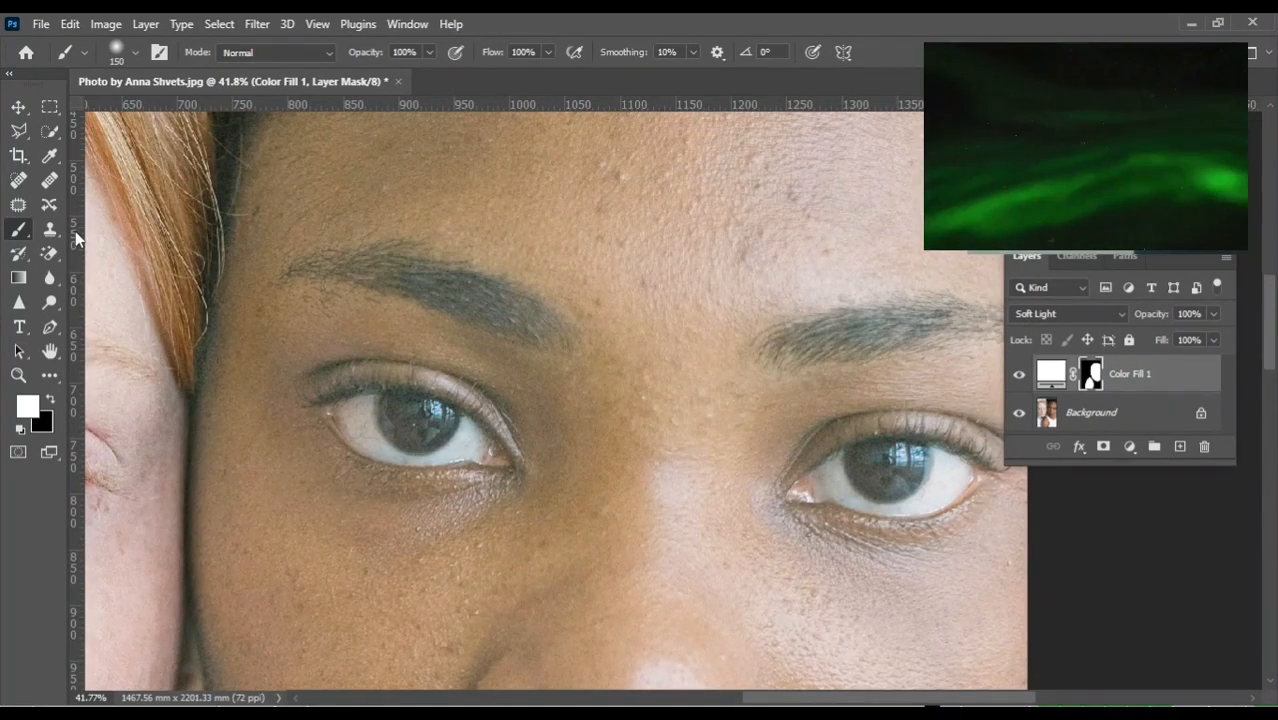
pyautogui.press('x')
pyautogui.scroll(1, 232, 240)
pyautogui.press('x')
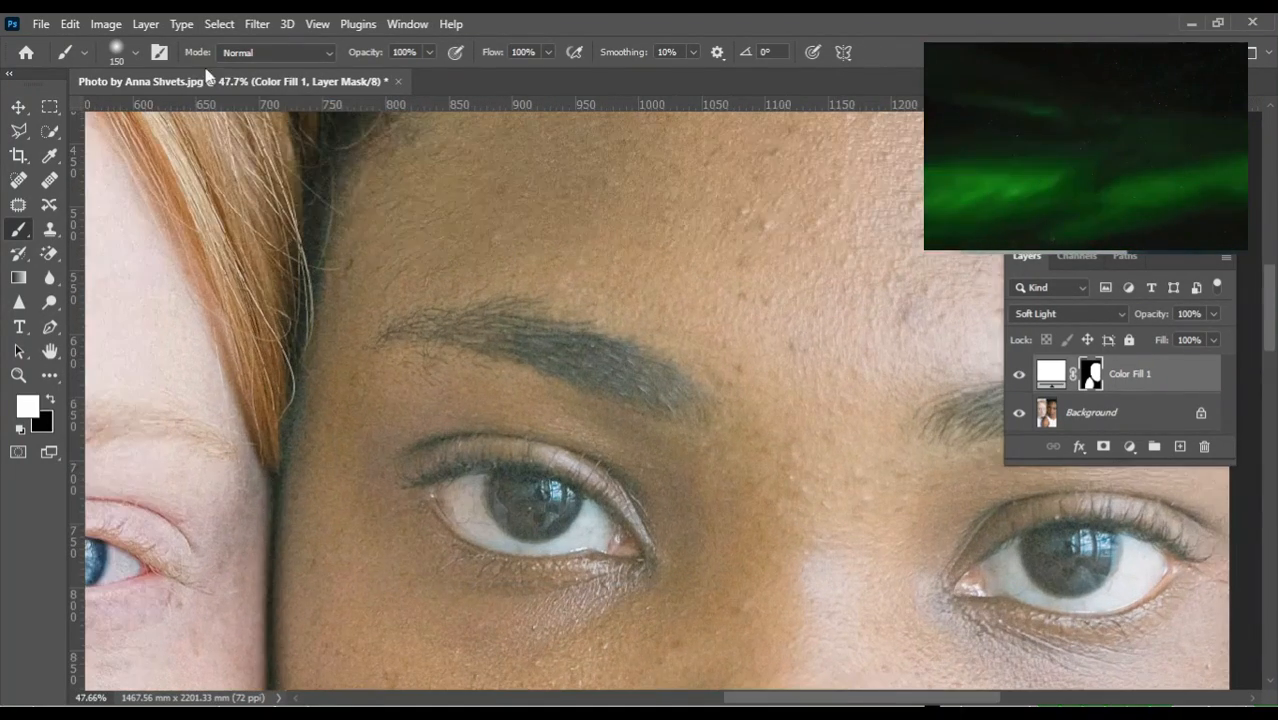
pyautogui.click(431, 51)
pyautogui.moveTo(421, 75); pyautogui.dragTo(390, 79)
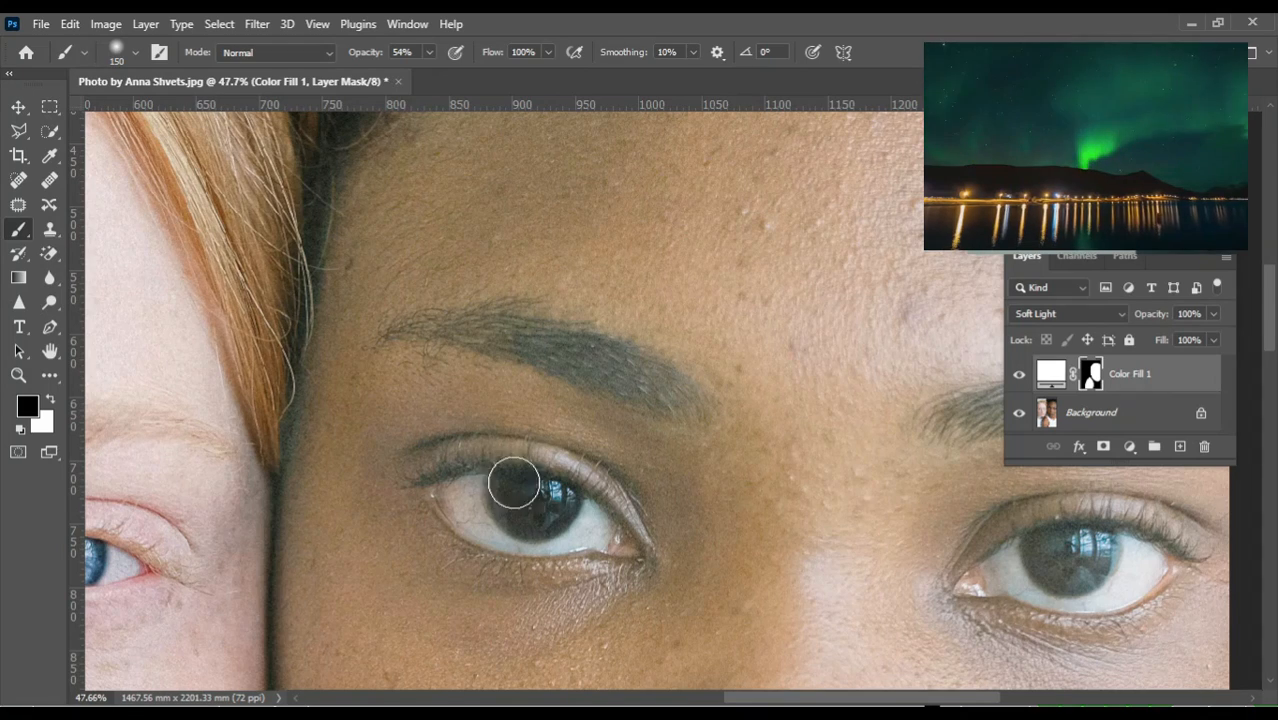
pyautogui.moveTo(476, 326); pyautogui.dragTo(628, 378)
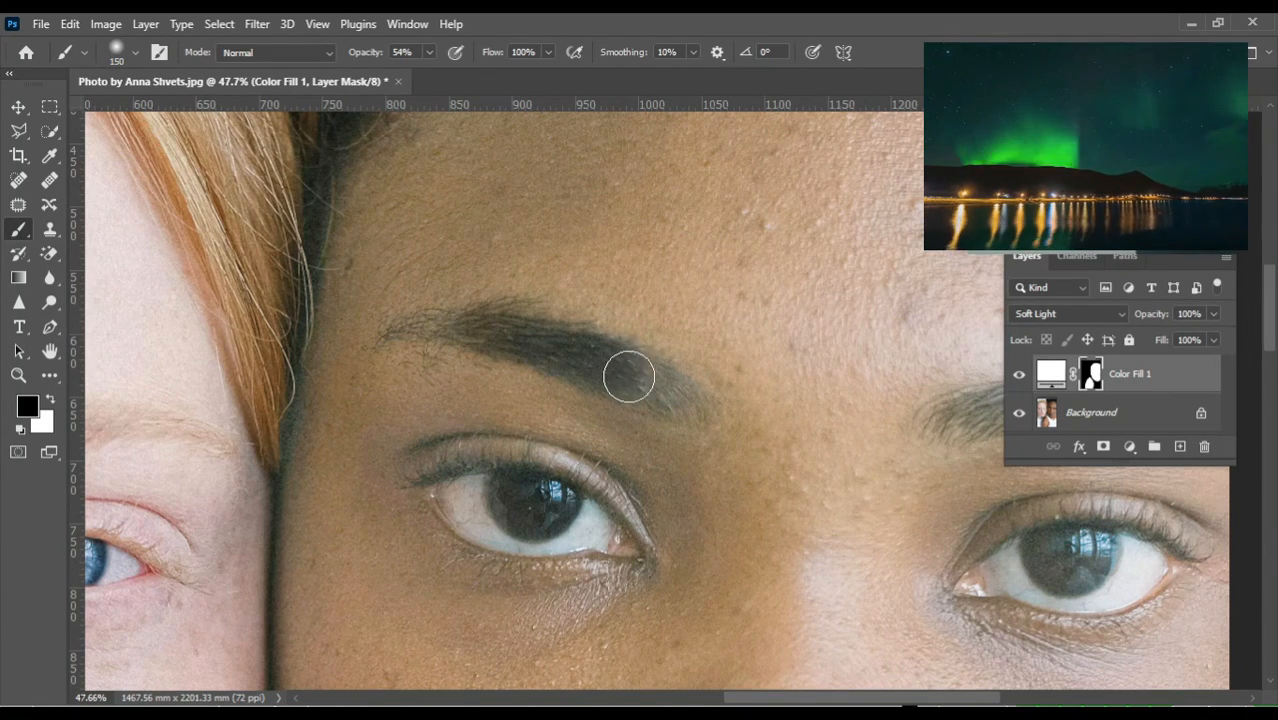
pyautogui.moveTo(419, 336); pyautogui.dragTo(514, 337)
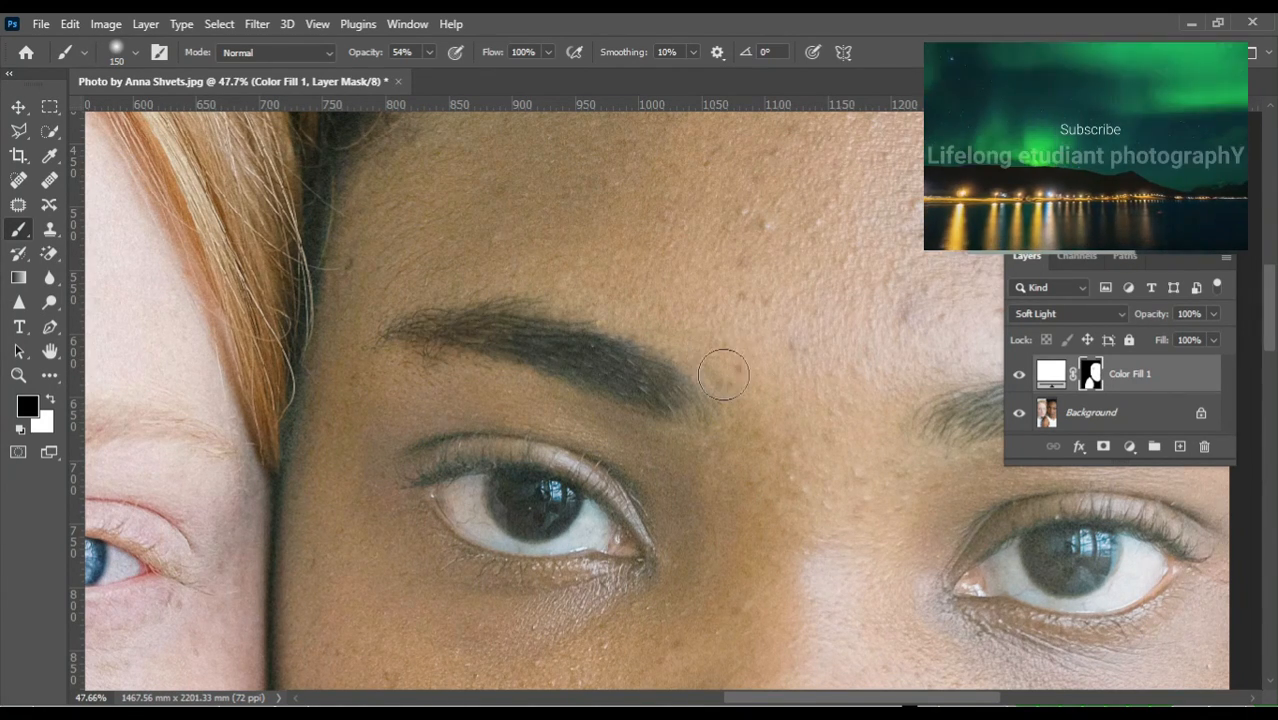
# Step: Paint the mask black over the right-hand woman's other eyebrow and the eye beneath it
pyautogui.hscroll(3, 723, 375)
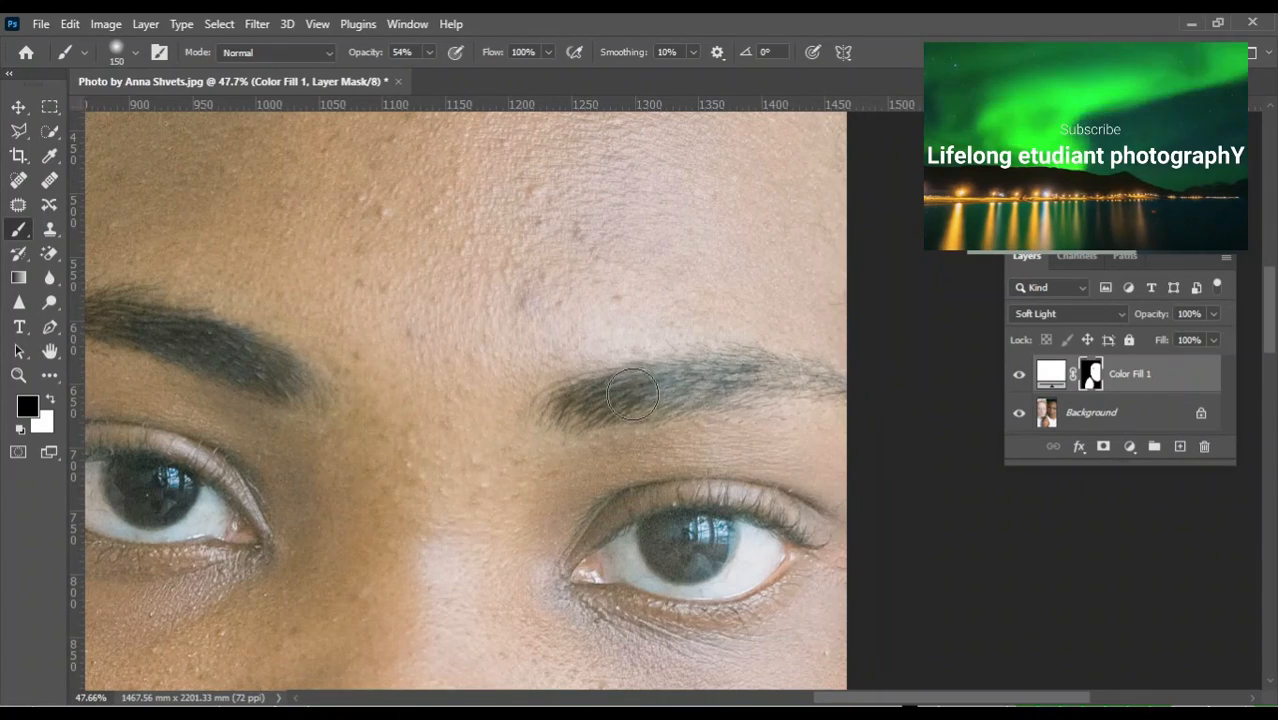
pyautogui.moveTo(633, 394); pyautogui.dragTo(789, 375)
pyautogui.moveTo(608, 513); pyautogui.dragTo(549, 387)
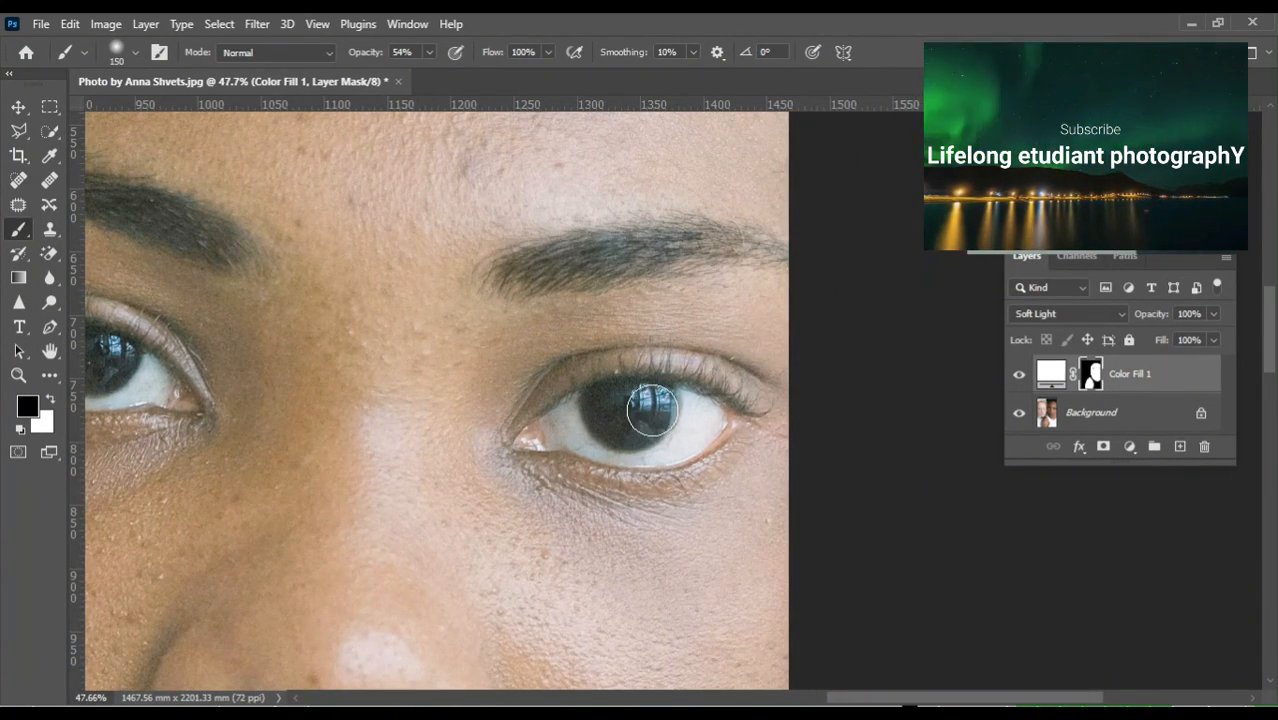
pyautogui.scroll(-3, 606, 416)
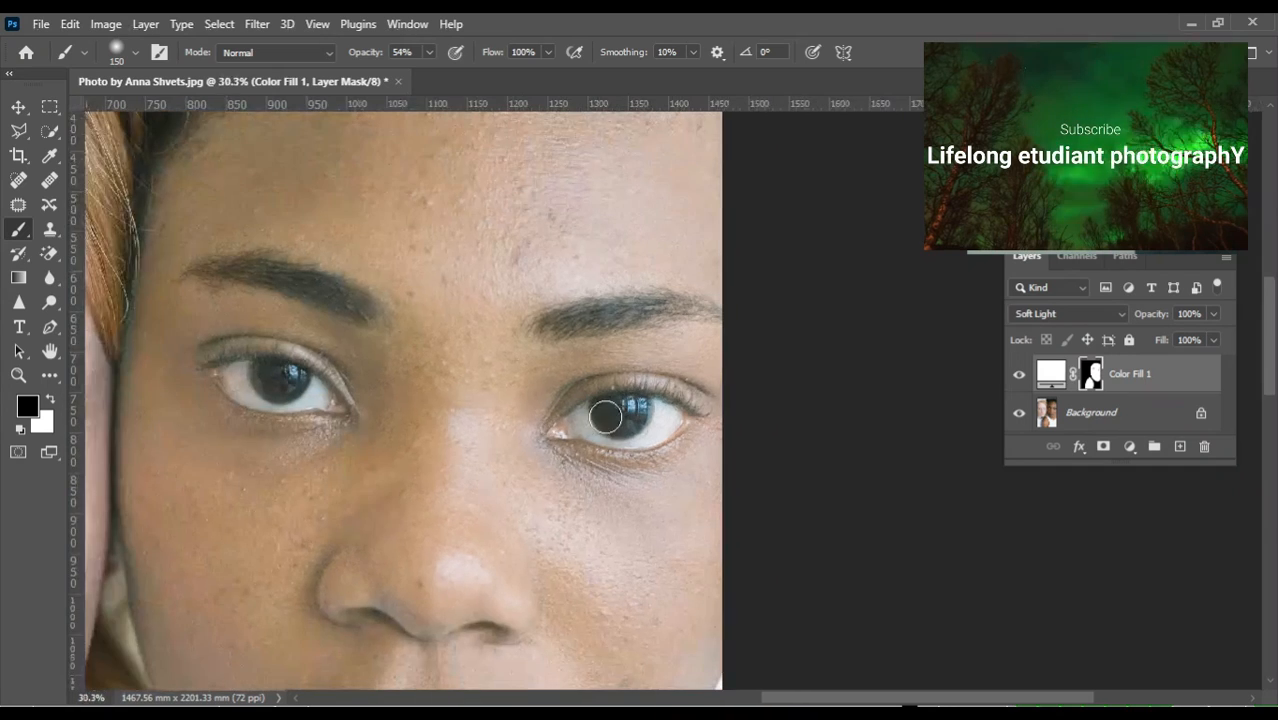
pyautogui.moveTo(620, 416); pyautogui.dragTo(513, 248)
# Step: Rasterize the Color Fill 1 layer and merge it into the Background layer
pyautogui.scroll(-4, 522, 310)
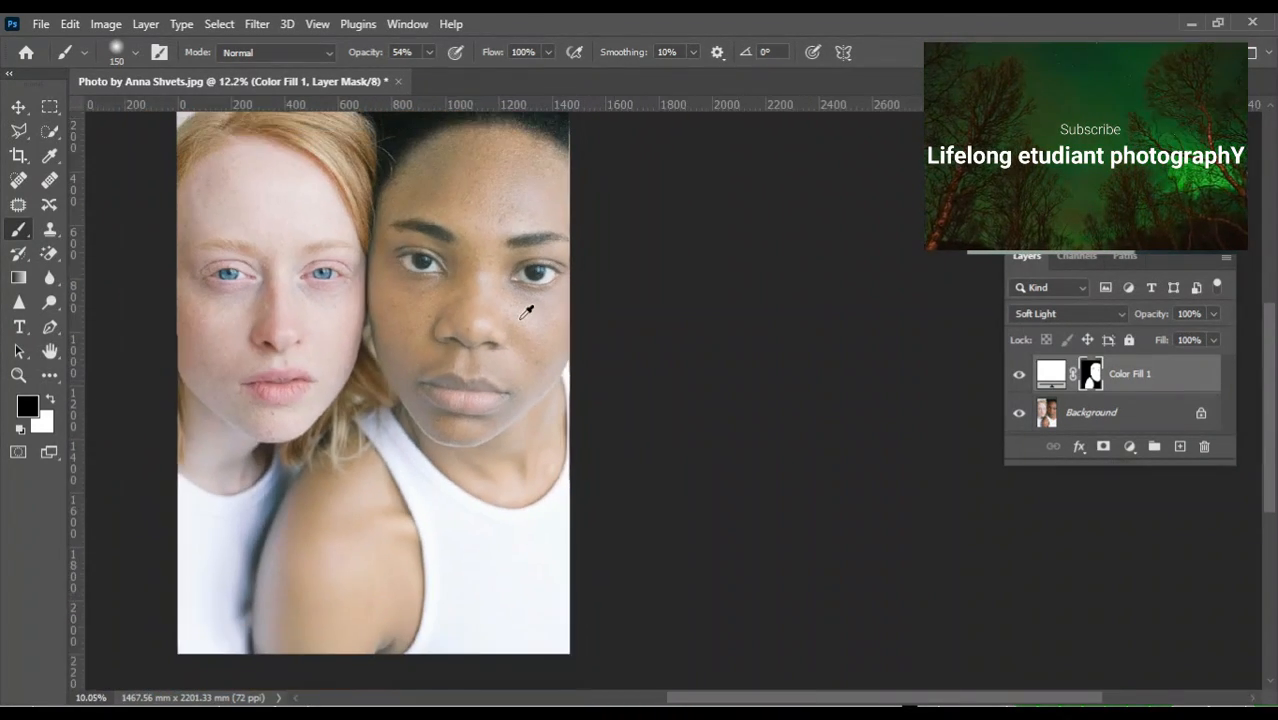
pyautogui.moveTo(365, 326); pyautogui.dragTo(413, 413)
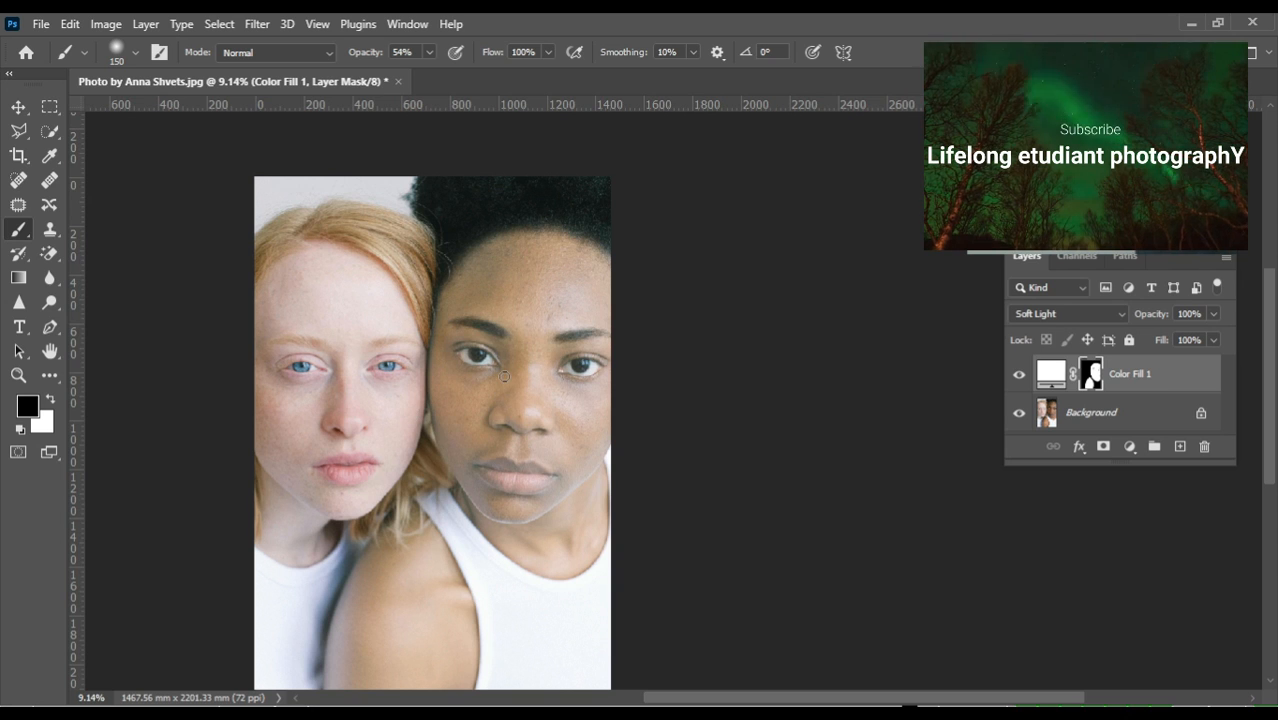
pyautogui.scroll(1, 562, 377)
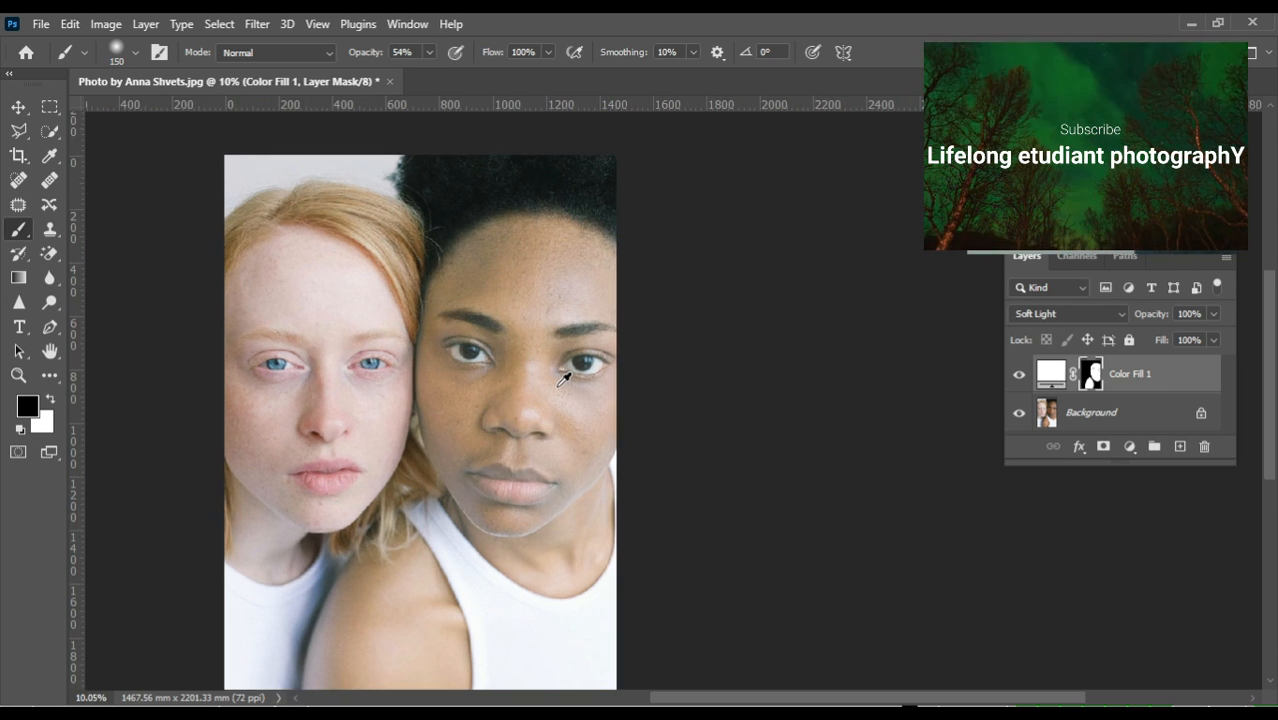
pyautogui.scroll(1, 563, 378)
pyautogui.rightClick(1187, 378)
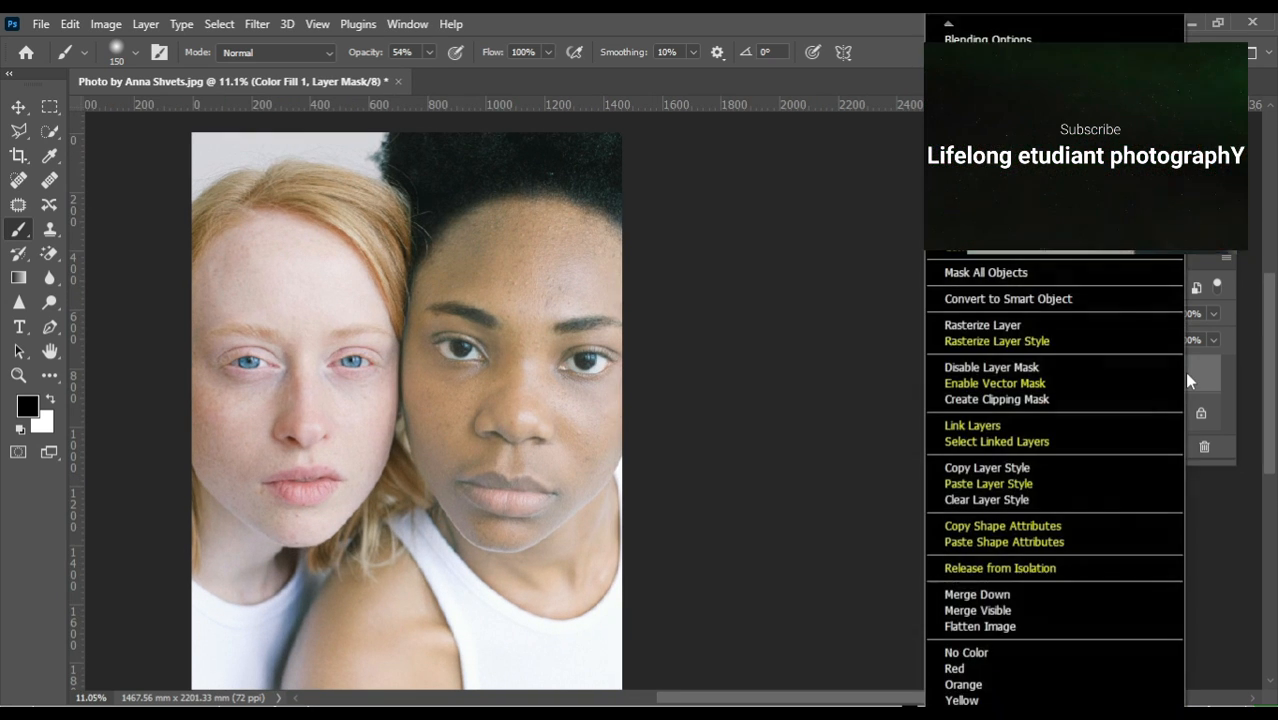
pyautogui.click(971, 325)
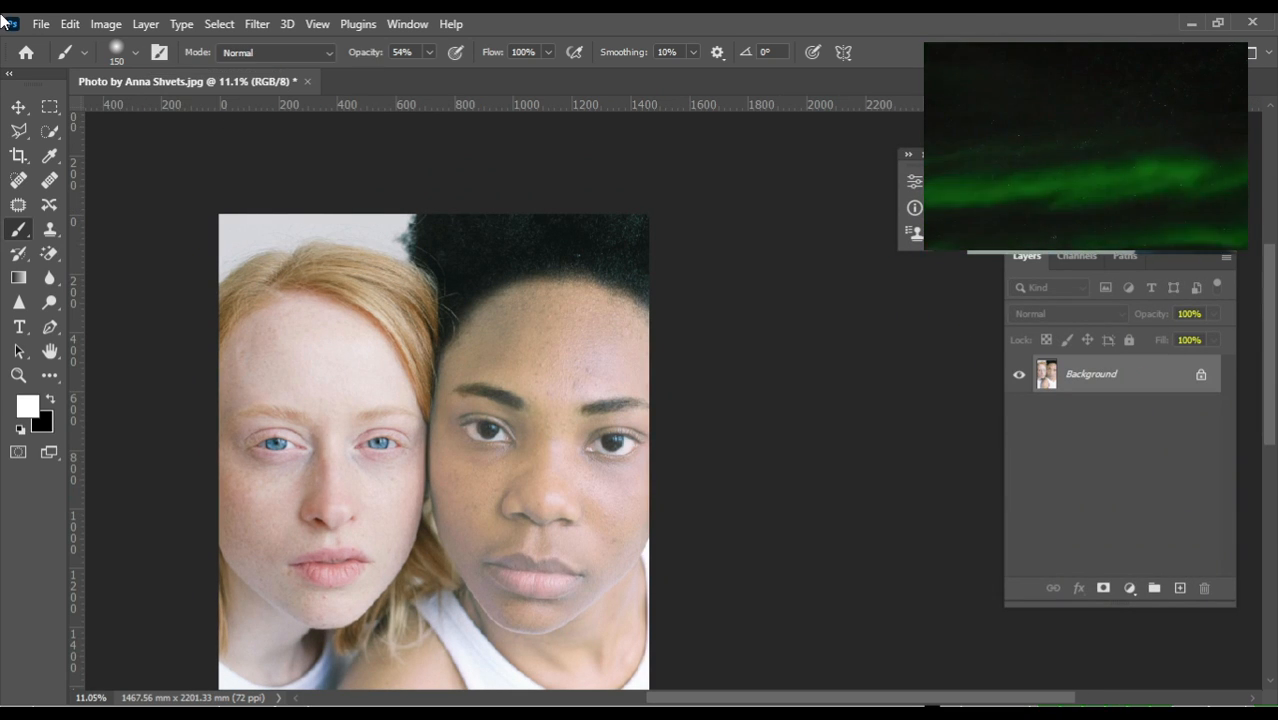
# Step: Start the Camera Raw Filter on the merged photo and set Whites to -1
pyautogui.click(257, 23)
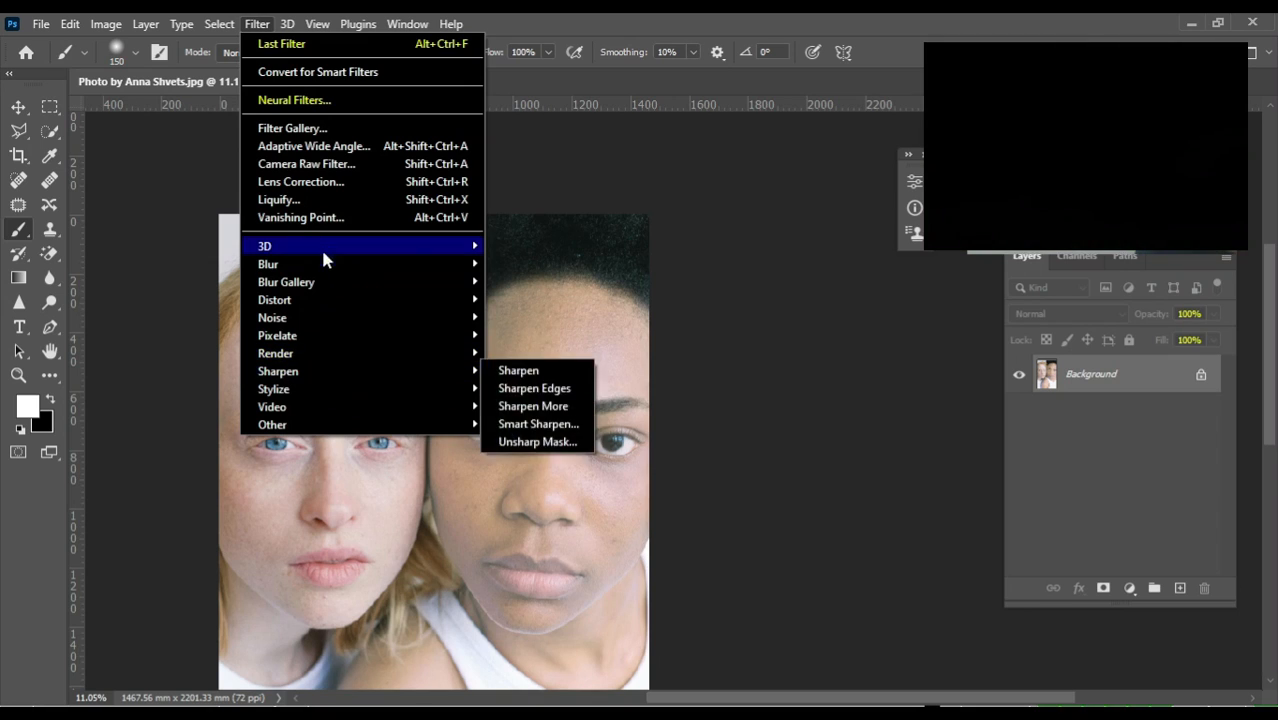
pyautogui.click(303, 165)
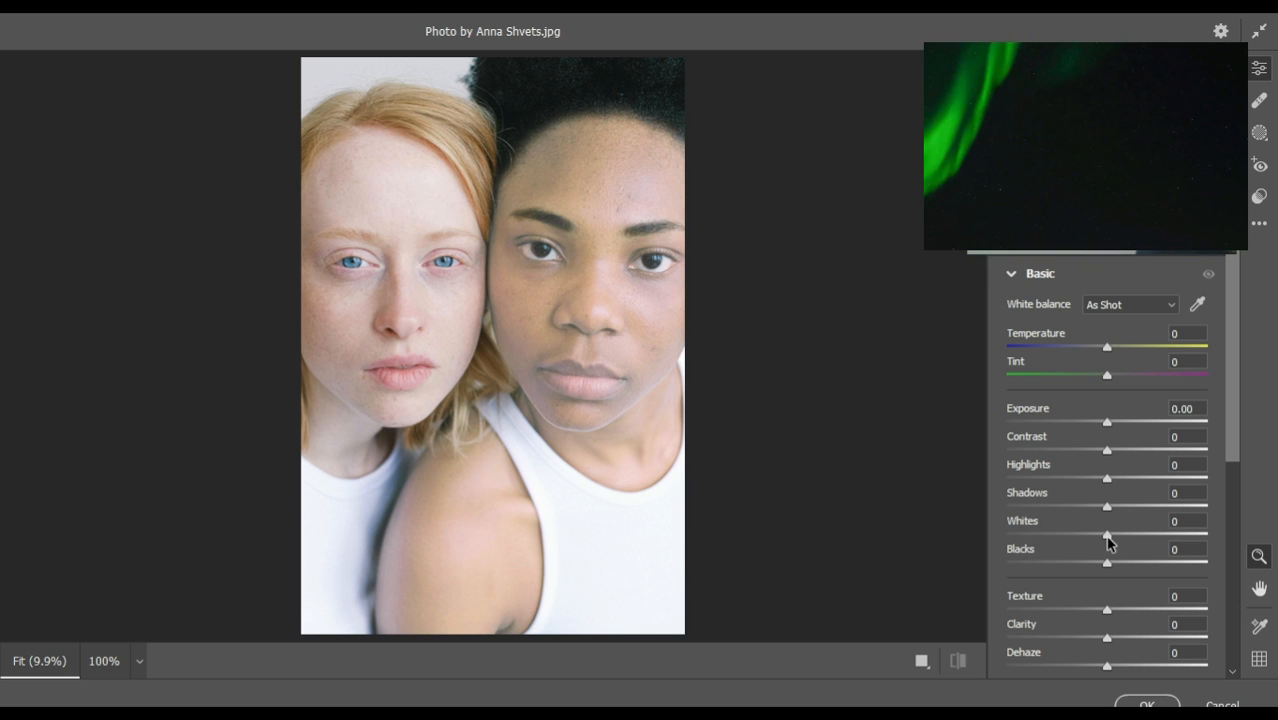
pyautogui.moveTo(1107, 531); pyautogui.dragTo(1132, 538)
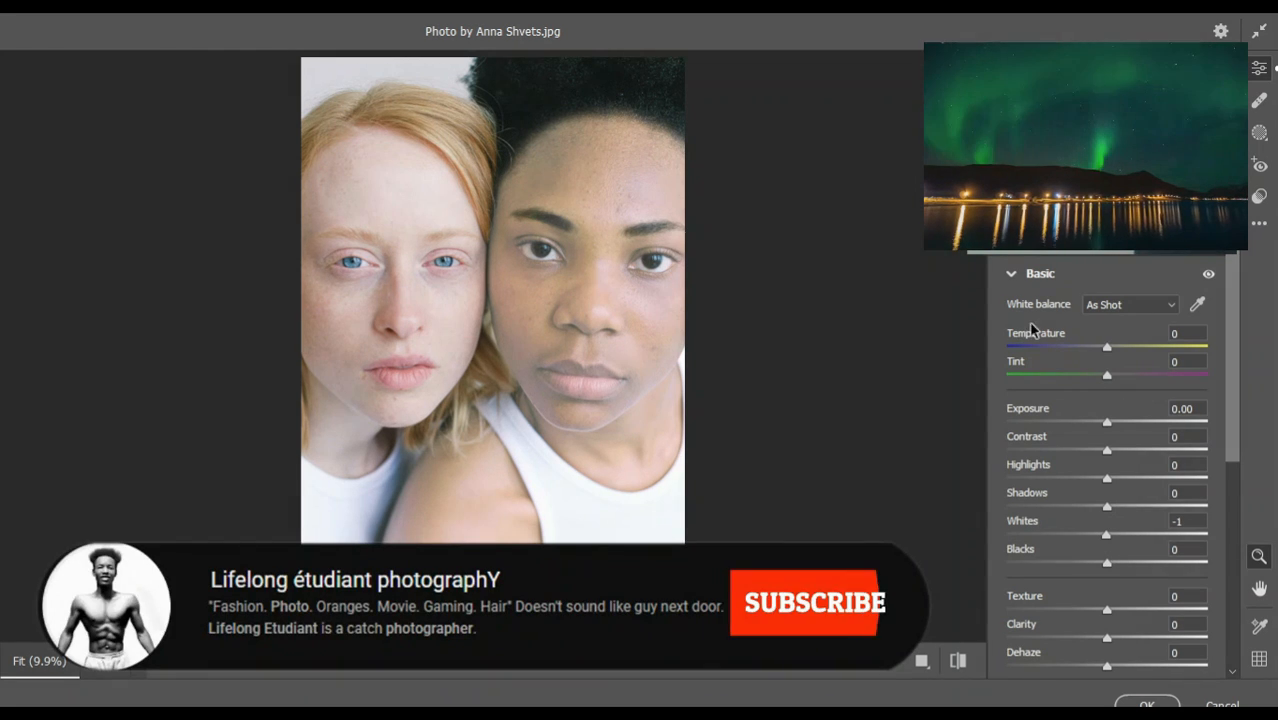
# Step: In the Color Mixer's HSL adjustments, set the Oranges luminance to +12 and the Oranges saturation to -4
pyautogui.click(1010, 274)
pyautogui.click(1011, 386)
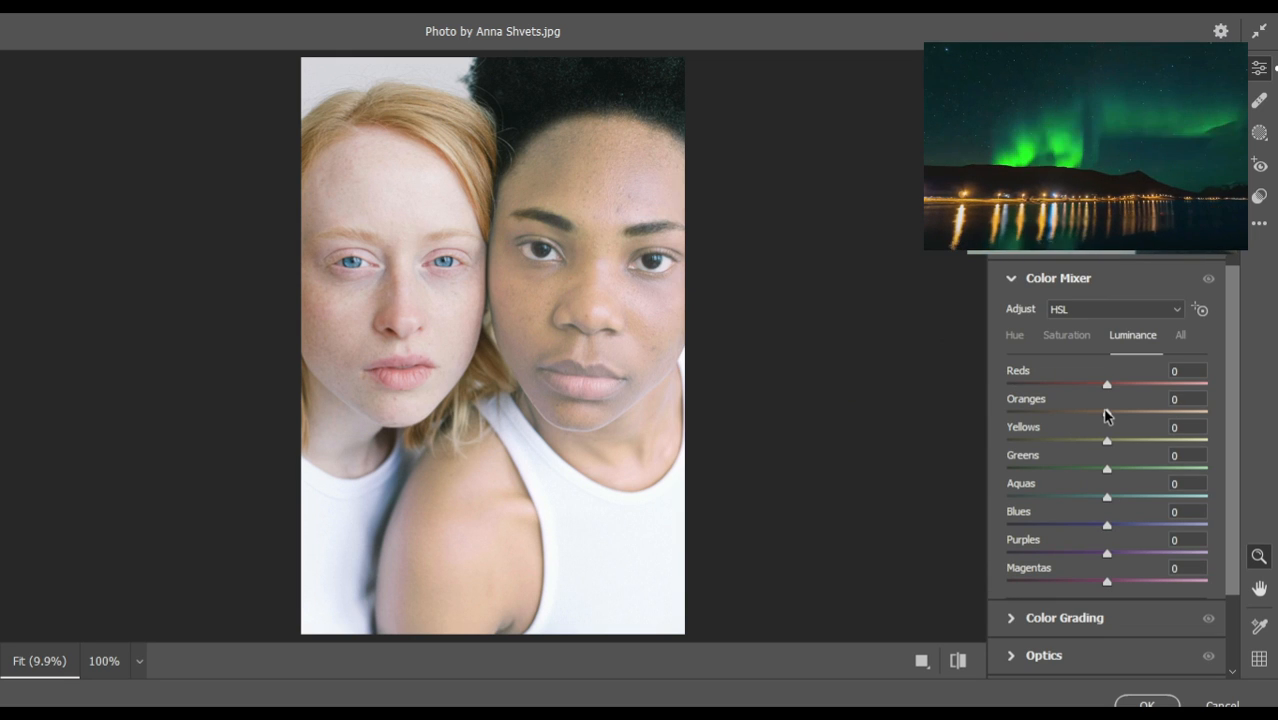
pyautogui.moveTo(1107, 413); pyautogui.dragTo(1148, 408)
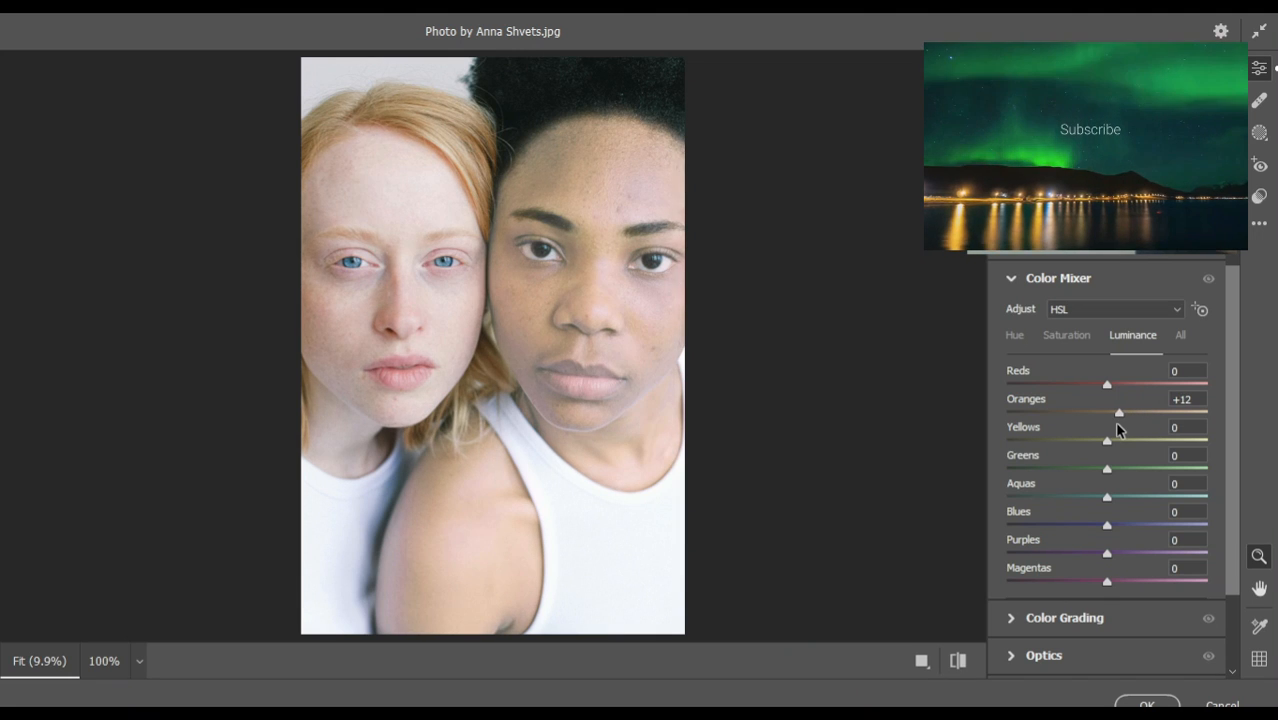
pyautogui.click(1063, 343)
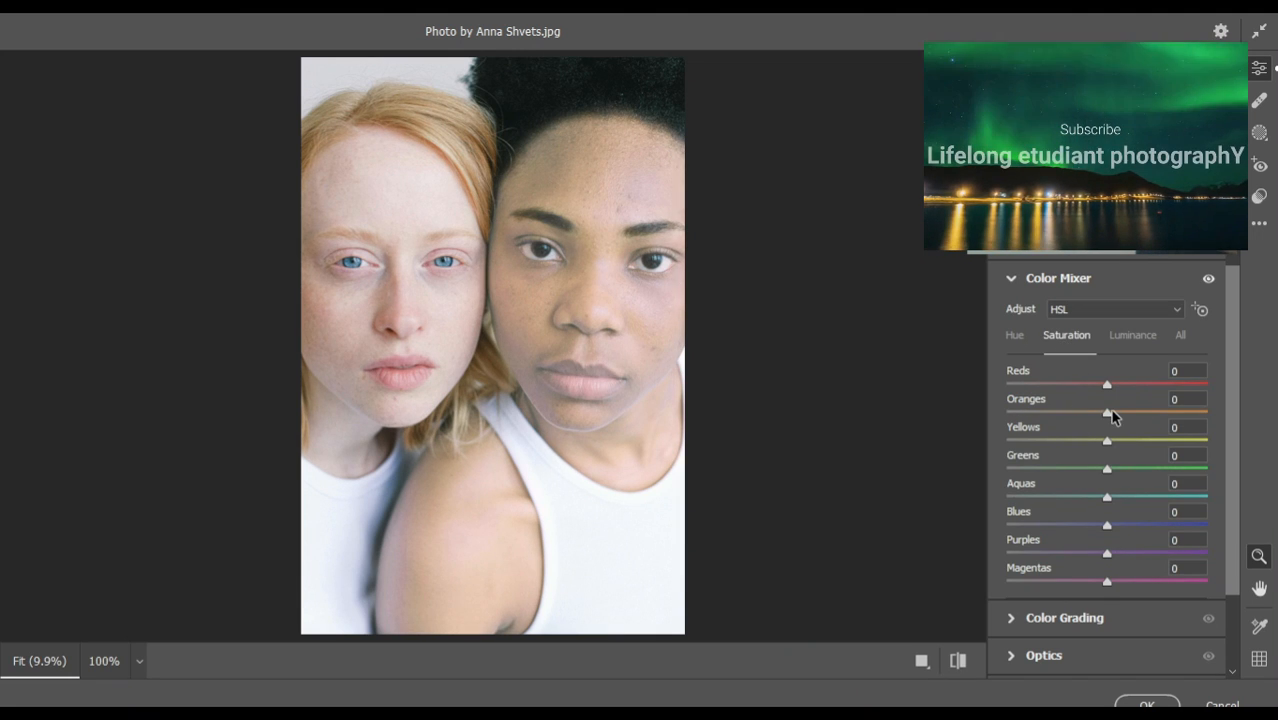
pyautogui.moveTo(1107, 413)
pyautogui.mouseDown()
pyautogui.moveTo(1190, 406)
pyautogui.moveTo(1044, 432)
pyautogui.moveTo(1121, 417)
pyautogui.moveTo(1108, 426)
pyautogui.mouseUp()
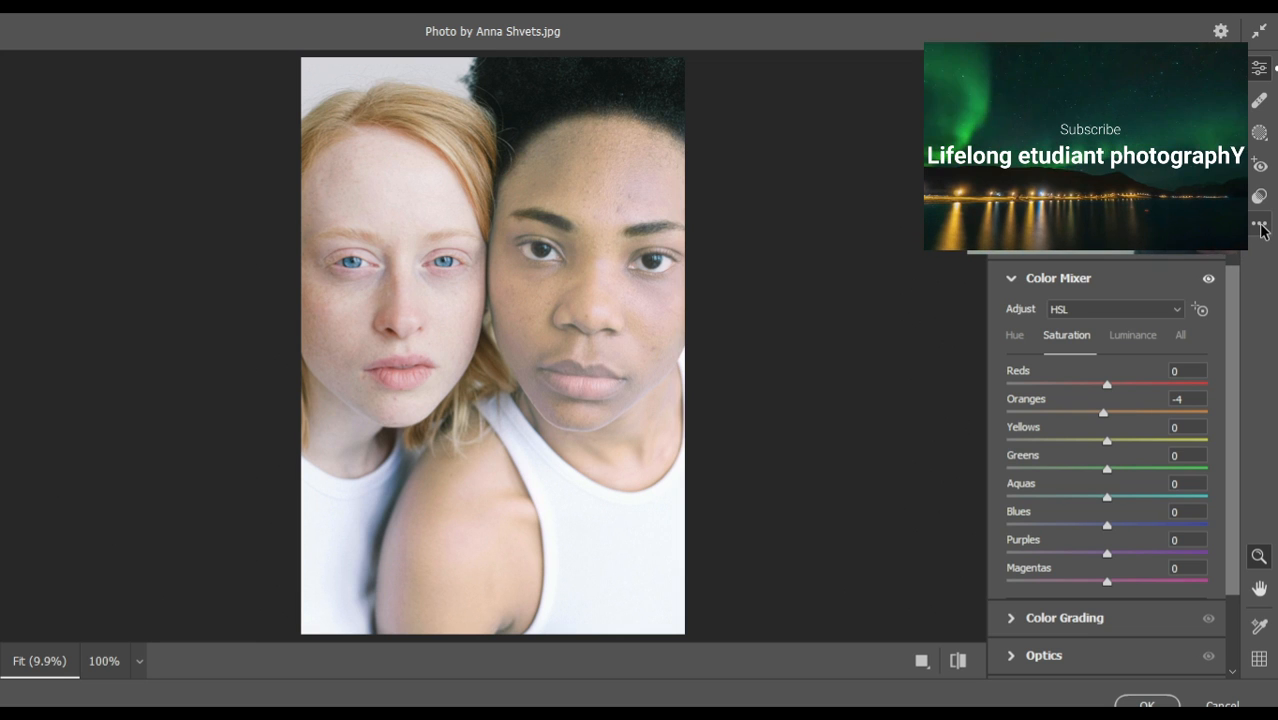
# Step: Set the tone curve's Darks to -24 and Dehaze to +10, and apply the Camera Raw adjustments
pyautogui.scroll(5, 1108, 573)
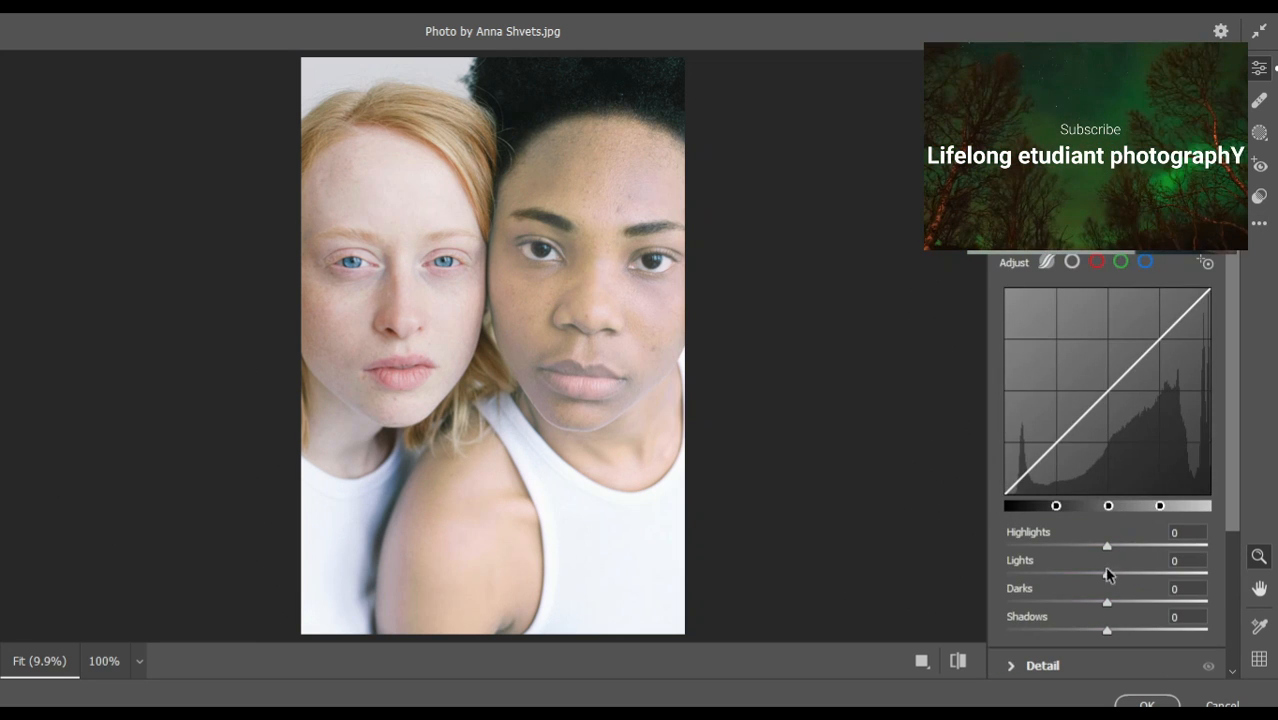
pyautogui.moveTo(1108, 601)
pyautogui.mouseDown()
pyautogui.moveTo(1212, 596)
pyautogui.moveTo(1084, 608)
pyautogui.mouseUp()
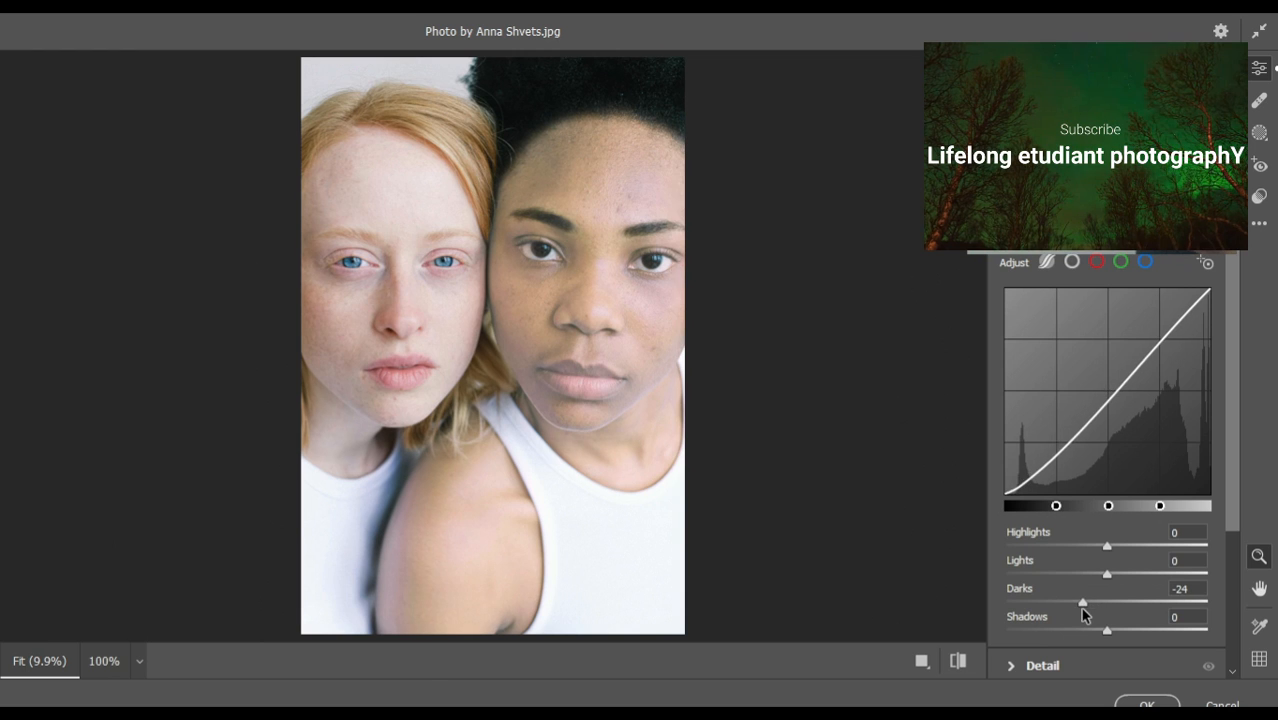
pyautogui.scroll(5, 1107, 450)
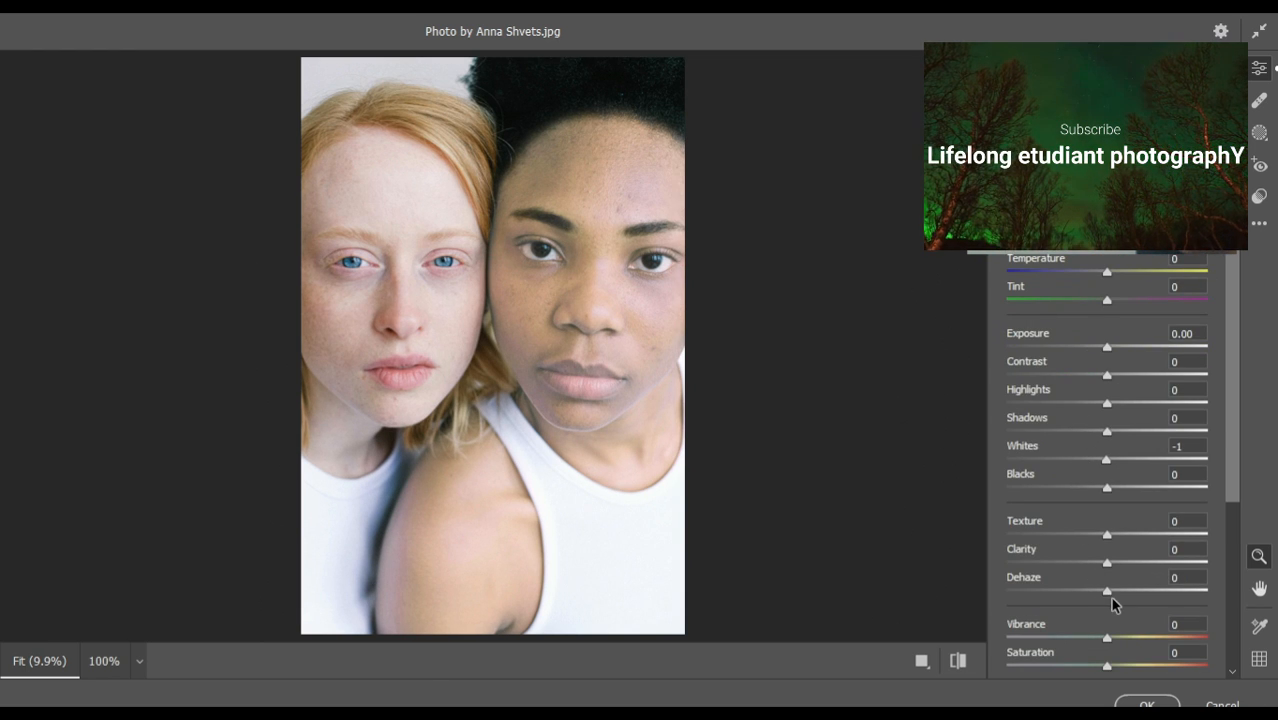
pyautogui.moveTo(1108, 591)
pyautogui.mouseDown()
pyautogui.moveTo(1192, 580)
pyautogui.moveTo(1120, 592)
pyautogui.mouseUp()
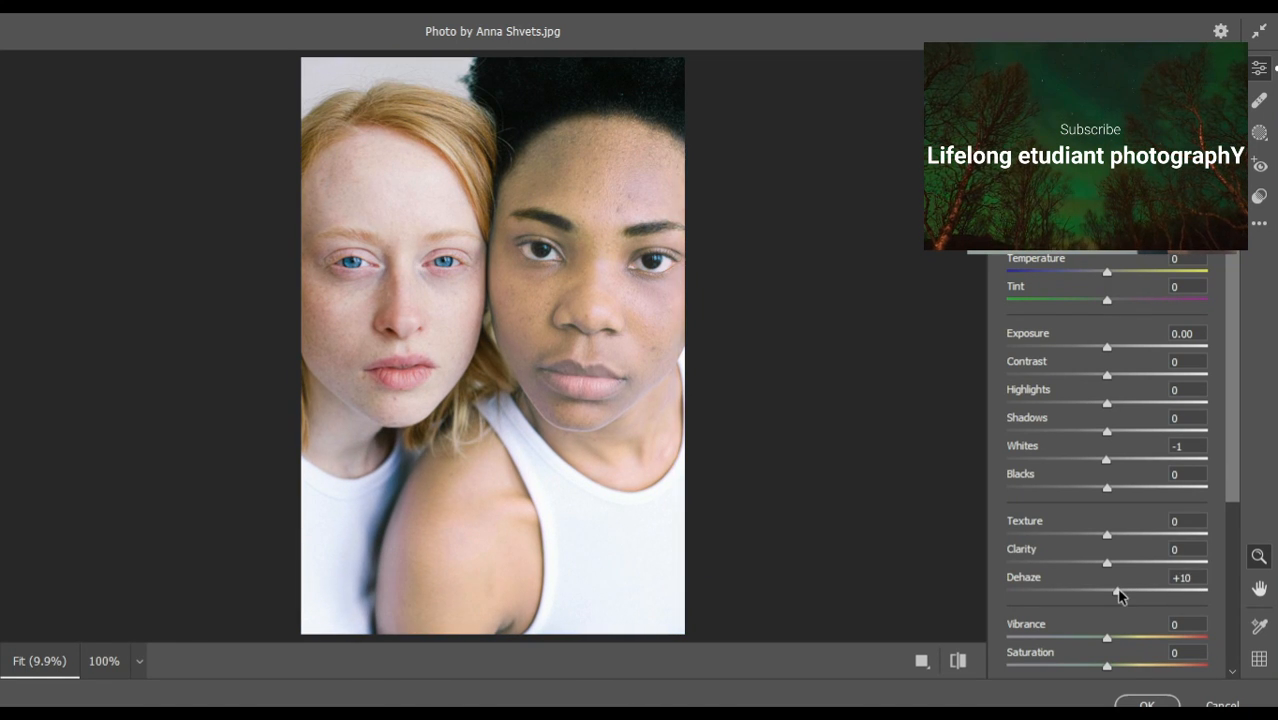
pyautogui.click(1147, 703)
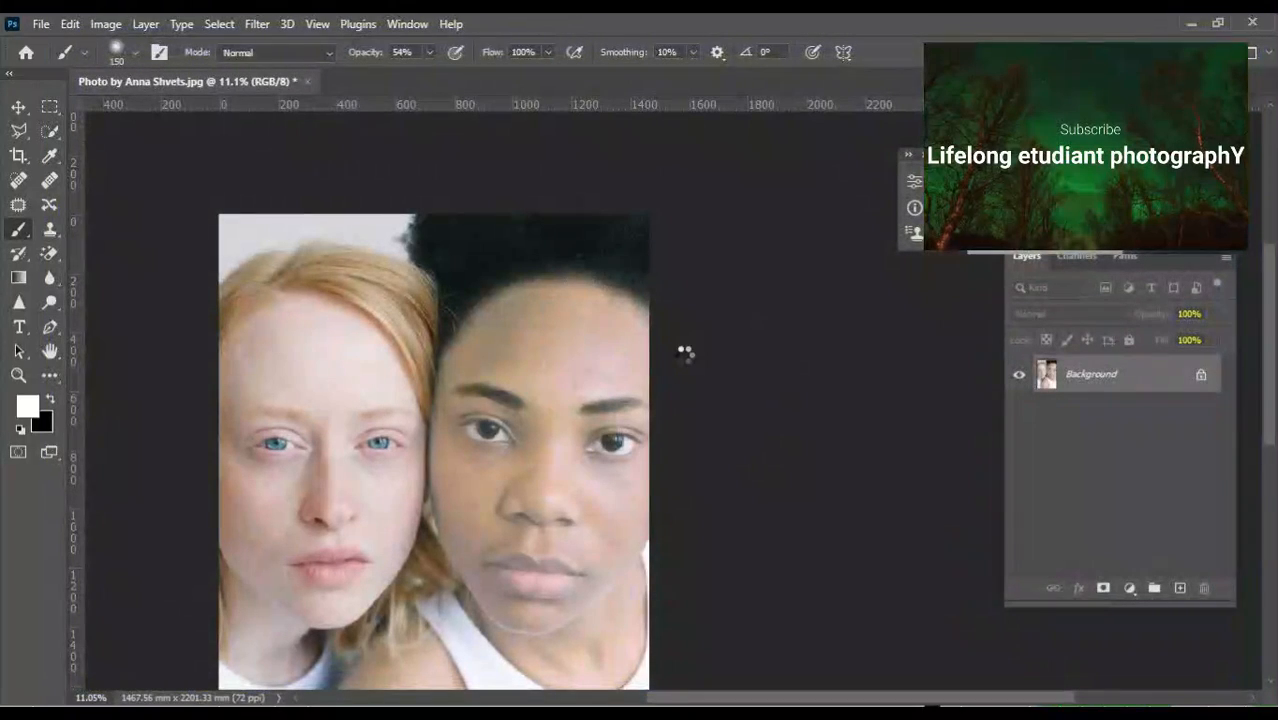
# Step: Save the retouched portrait as a separate image, keeping the original photo
pyautogui.scroll(-1, 703, 265)
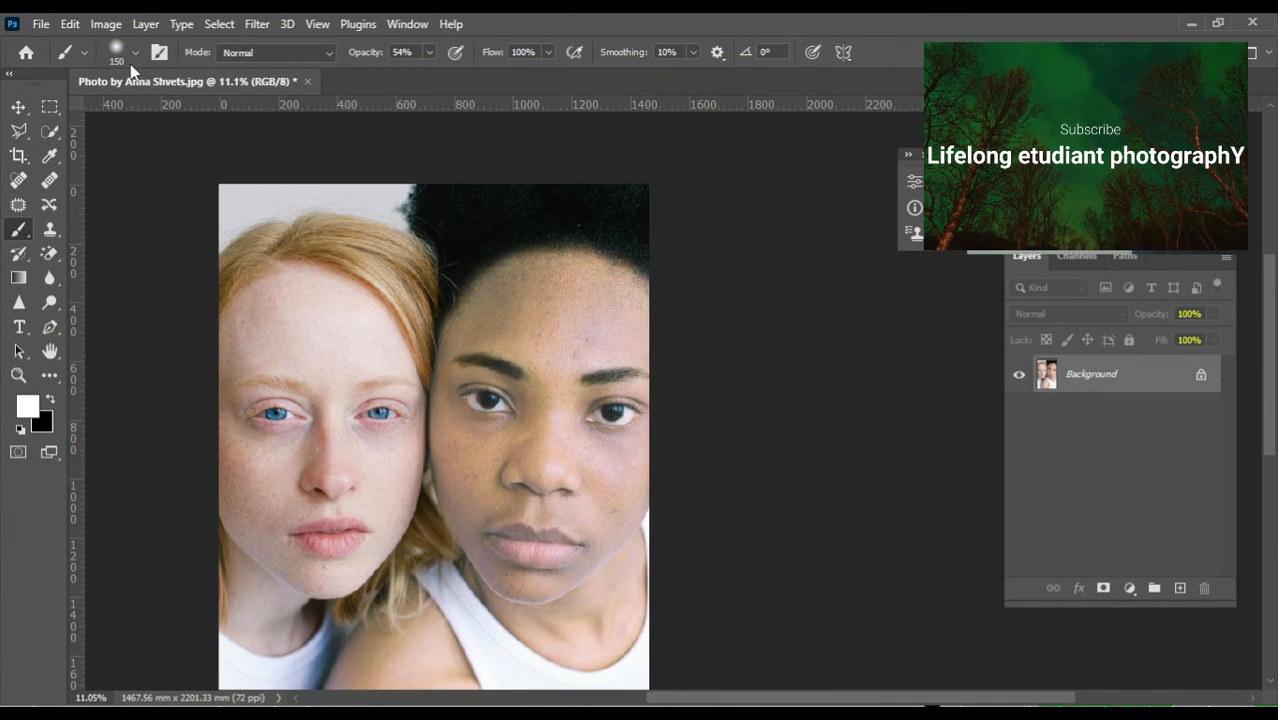
pyautogui.click(38, 24)
pyautogui.click(104, 270)
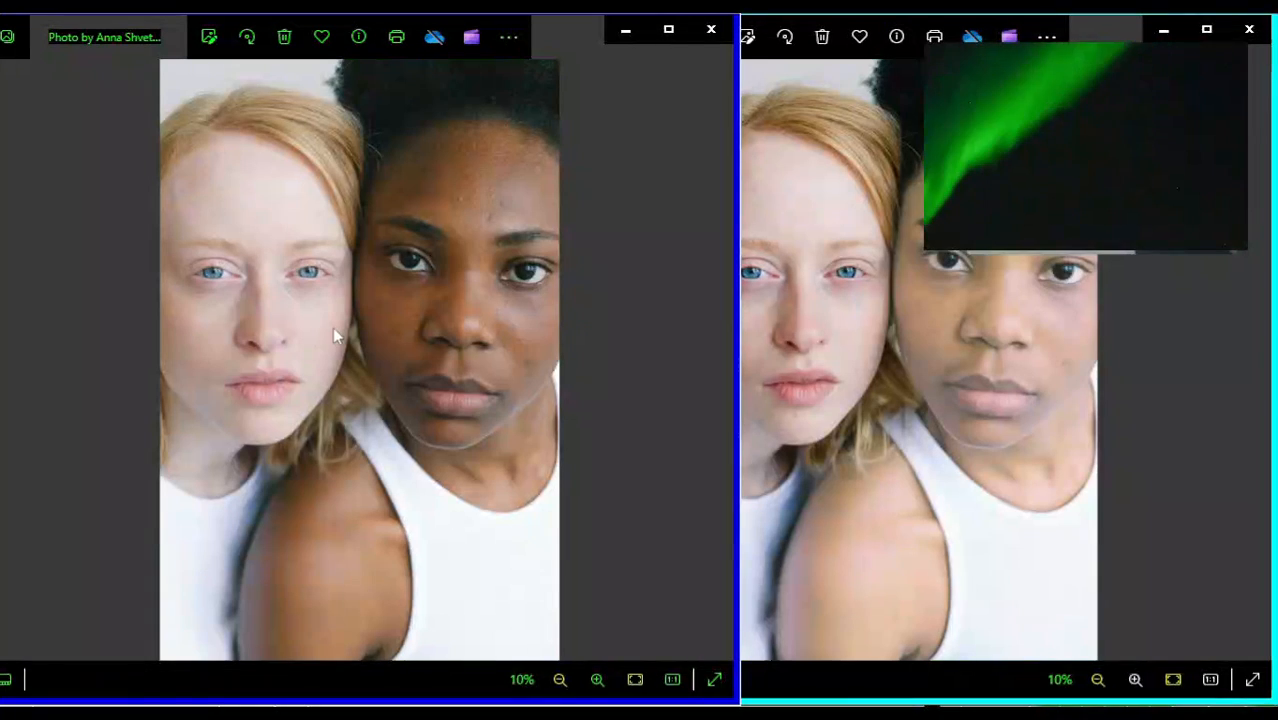
# Step: Compare the original and retouched portraits side by side in the photo viewer, enlarging the original and narrowing its window
pyautogui.scroll(1, 400, 331)
pyautogui.moveTo(736, 296); pyautogui.dragTo(621, 267)
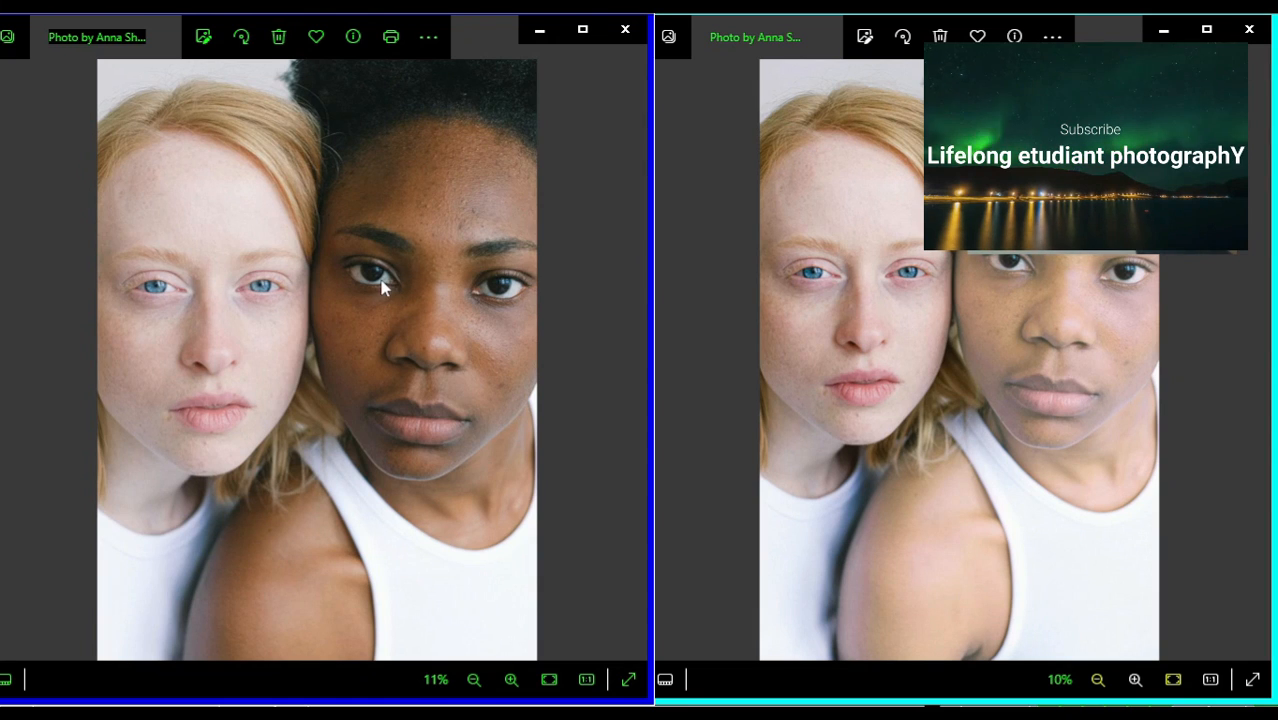